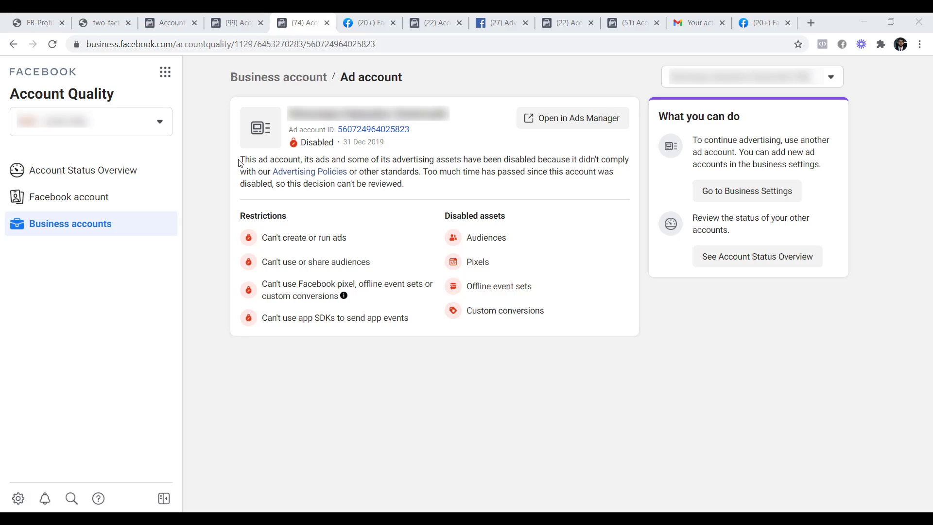
# Review the disabled ad account's policy notice and its Disabled assets list, from Audiences to Custom conversions.
pyautogui.moveTo(242, 159); pyautogui.dragTo(421, 172)
pyautogui.click(417, 191)
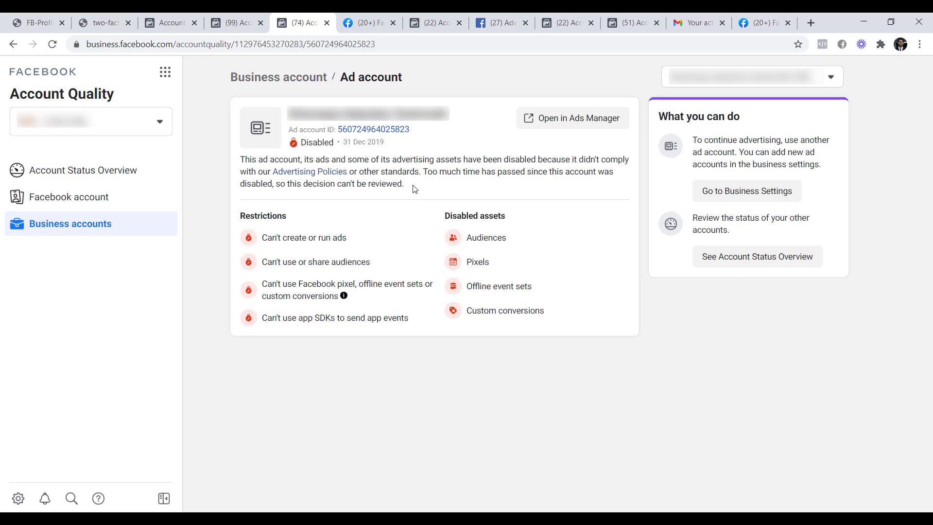
pyautogui.doubleClick(505, 241)
pyautogui.doubleClick(484, 259)
pyautogui.click(550, 290)
pyautogui.tripleClick(475, 296)
pyautogui.moveTo(545, 312); pyautogui.dragTo(473, 319)
pyautogui.click(463, 357)
# Read through the ad account's Restrictions list, from creating or running ads to sending app events.
pyautogui.moveTo(346, 239); pyautogui.dragTo(261, 240)
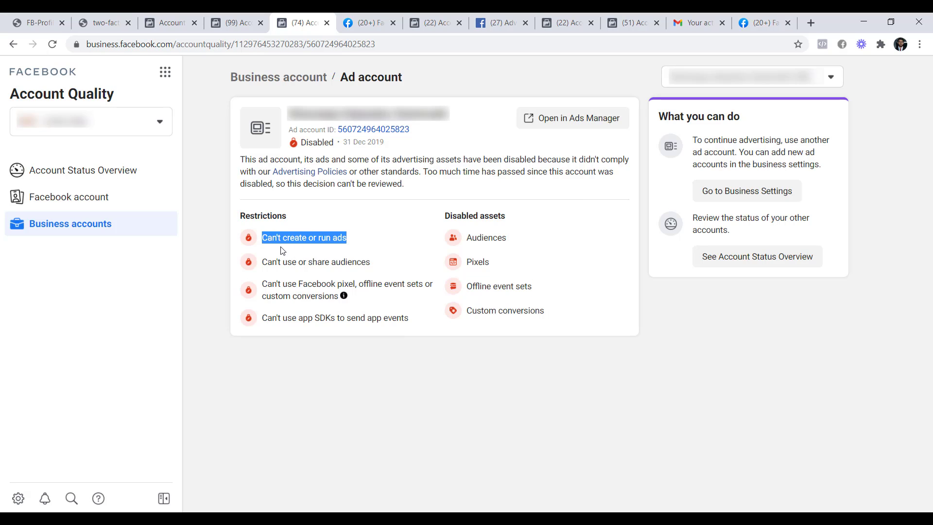
pyautogui.moveTo(379, 266); pyautogui.dragTo(263, 265)
pyautogui.moveTo(358, 298); pyautogui.dragTo(263, 290)
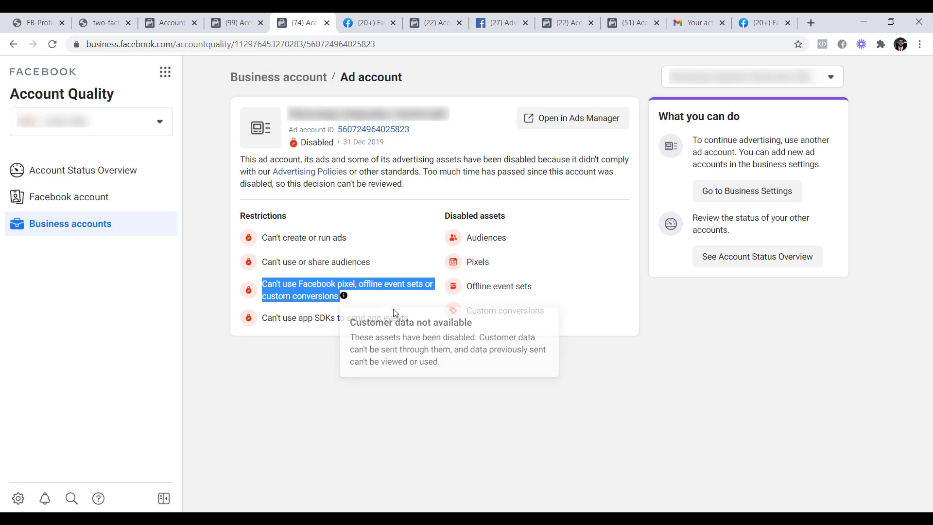
pyautogui.click(414, 325)
pyautogui.moveTo(416, 325); pyautogui.dragTo(295, 340)
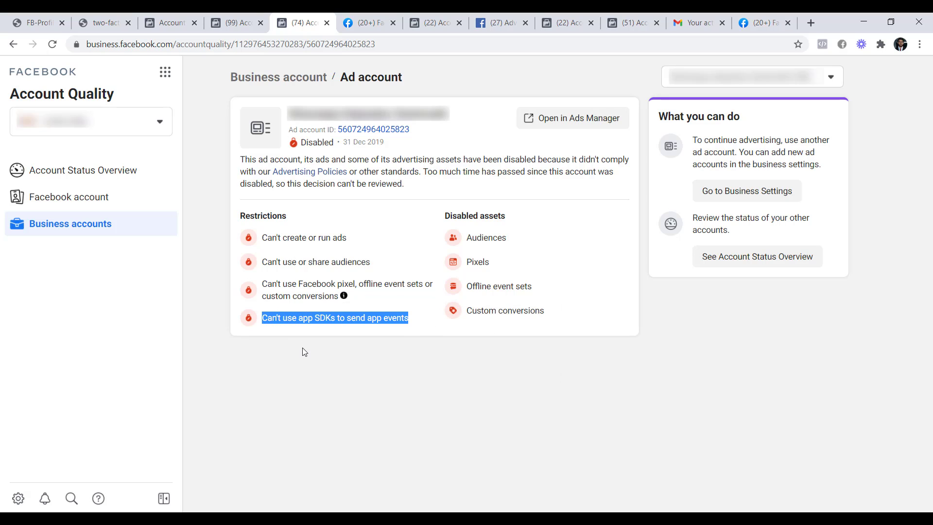
pyautogui.click(302, 348)
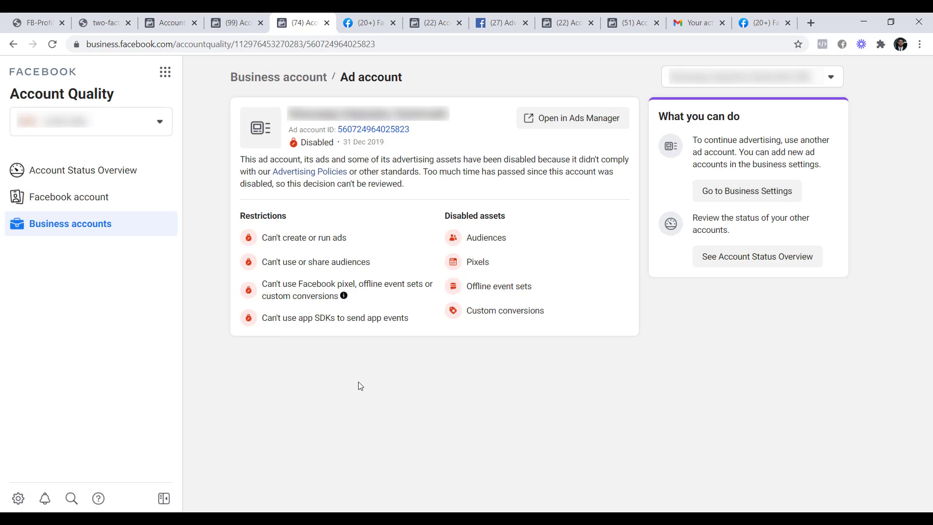
# View the saved images of the restricted advertising access notice and the two-factor authentication warning.
pyautogui.click(33, 25)
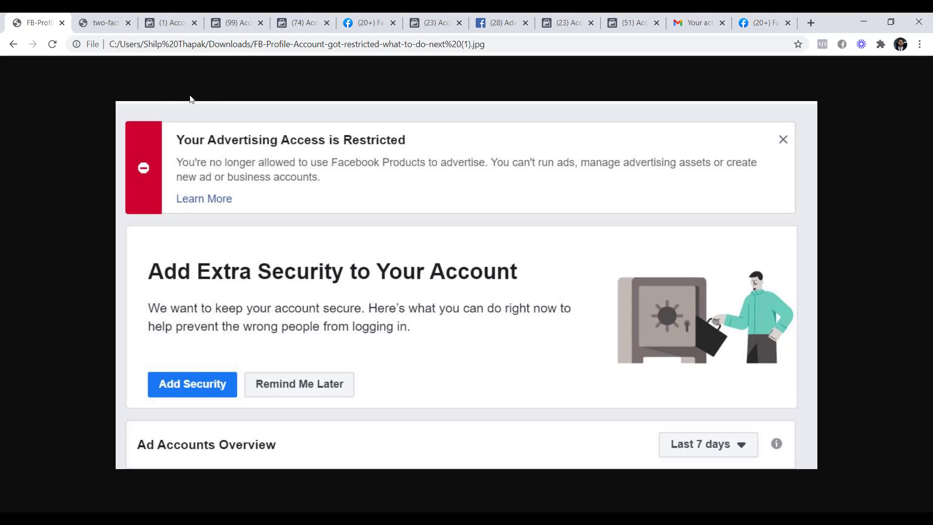
pyautogui.click(99, 29)
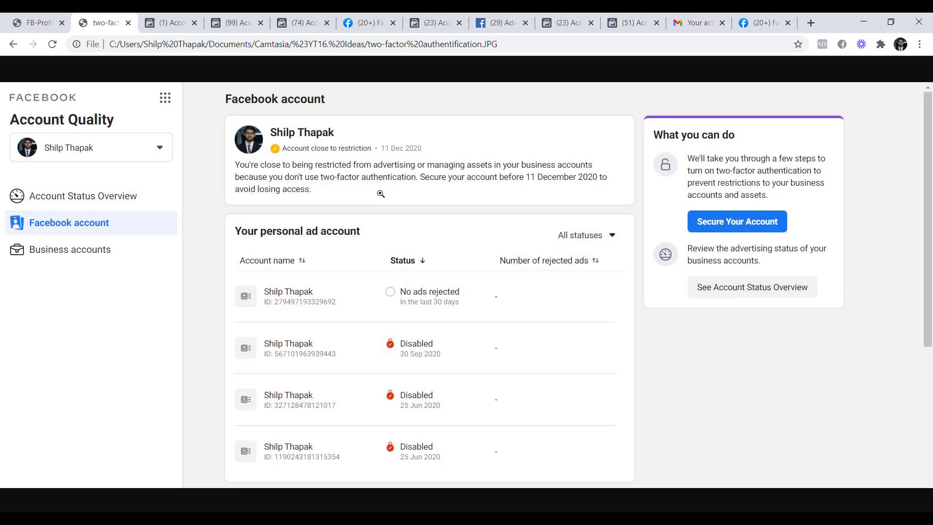
# Open the personal Facebook account's Account Quality page and read its advertising access review decision.
pyautogui.click(172, 24)
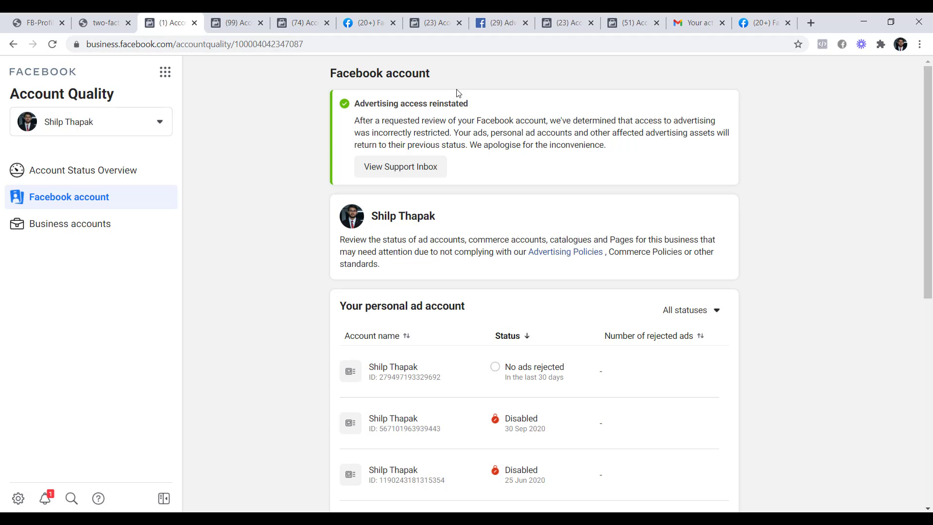
pyautogui.moveTo(451, 78); pyautogui.dragTo(315, 75)
pyautogui.click(319, 121)
pyautogui.moveTo(450, 132); pyautogui.dragTo(372, 134)
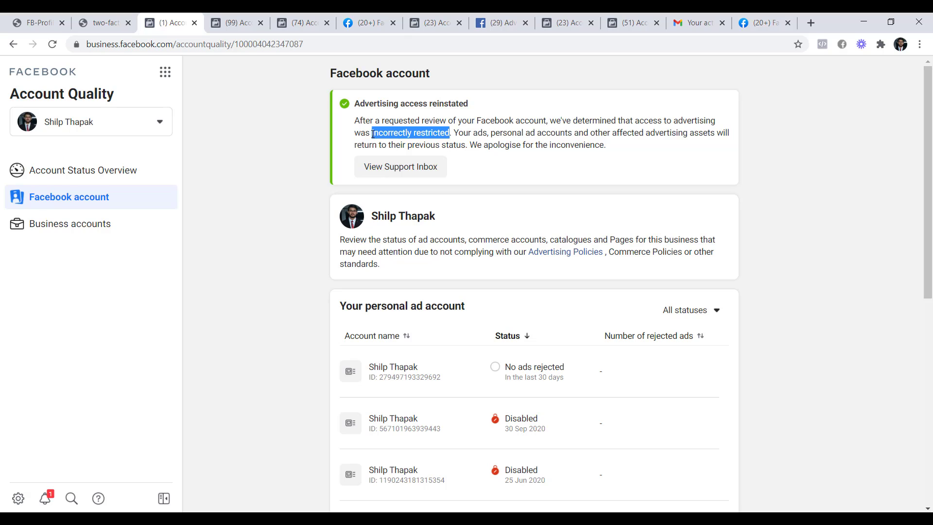
pyautogui.click(317, 135)
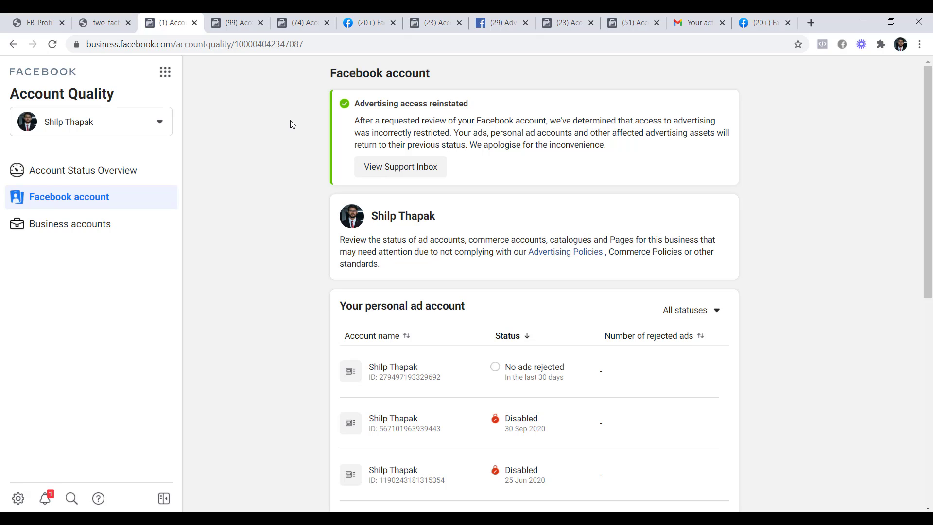
# Open the Account Quality page of the TNL Digital Marketing business account and examine its restriction details.
pyautogui.click(240, 29)
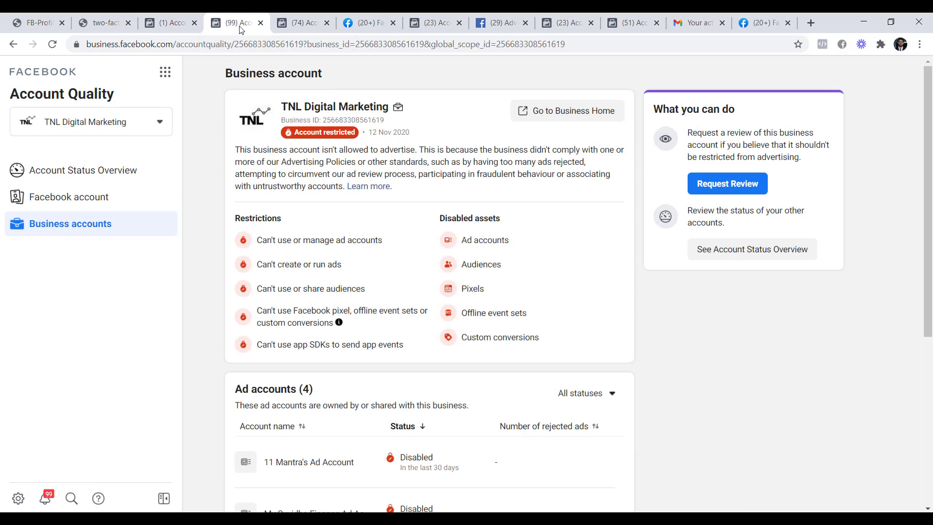
pyautogui.moveTo(337, 73); pyautogui.dragTo(224, 73)
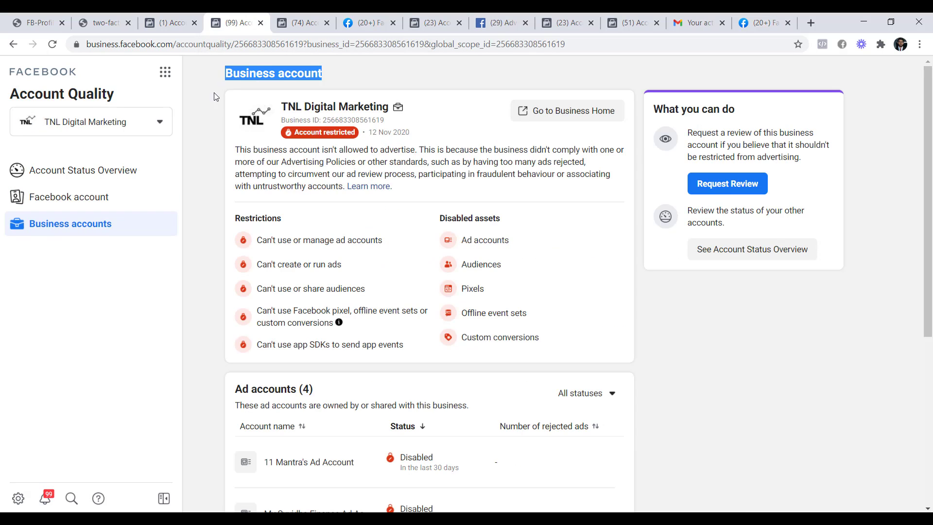
pyautogui.click(212, 105)
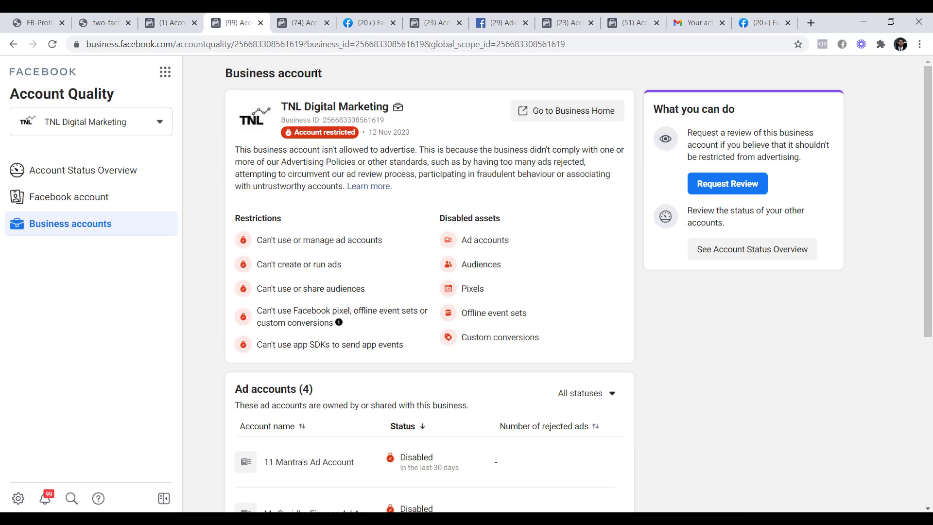
pyautogui.moveTo(235, 151)
pyautogui.mouseDown()
pyautogui.moveTo(267, 151)
pyautogui.moveTo(237, 150)
pyautogui.mouseUp()
pyautogui.moveTo(335, 77); pyautogui.dragTo(225, 81)
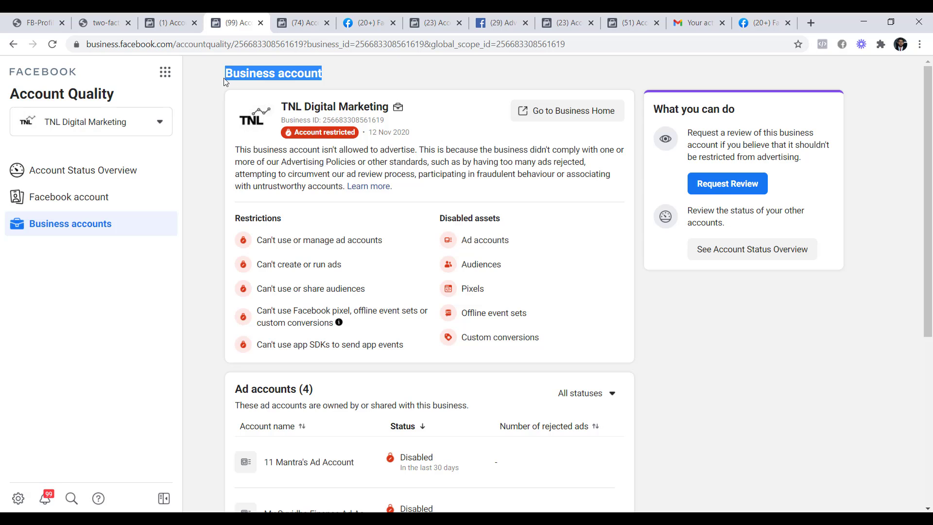
pyautogui.click(197, 133)
# Expand the full list of ad accounts under TNL Digital Marketing and check their statuses.
pyautogui.scroll(-4, 224, 159)
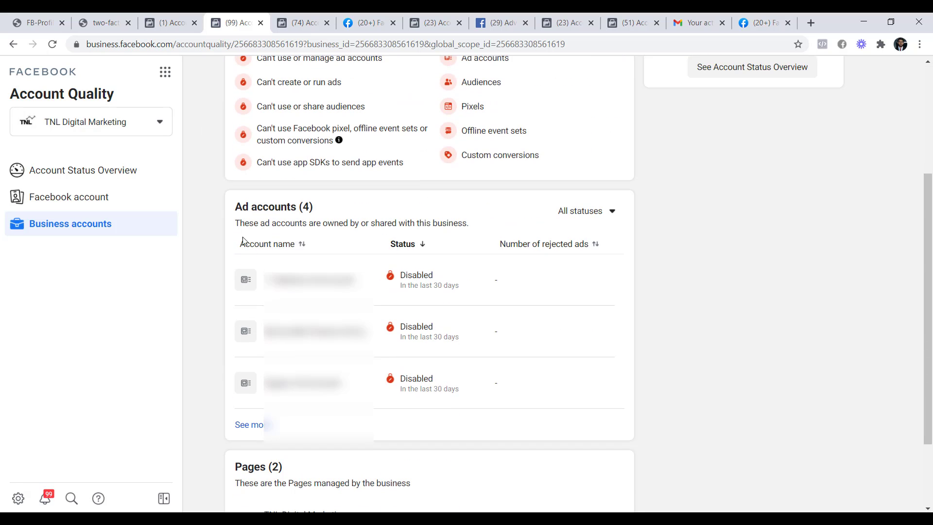
pyautogui.click(252, 429)
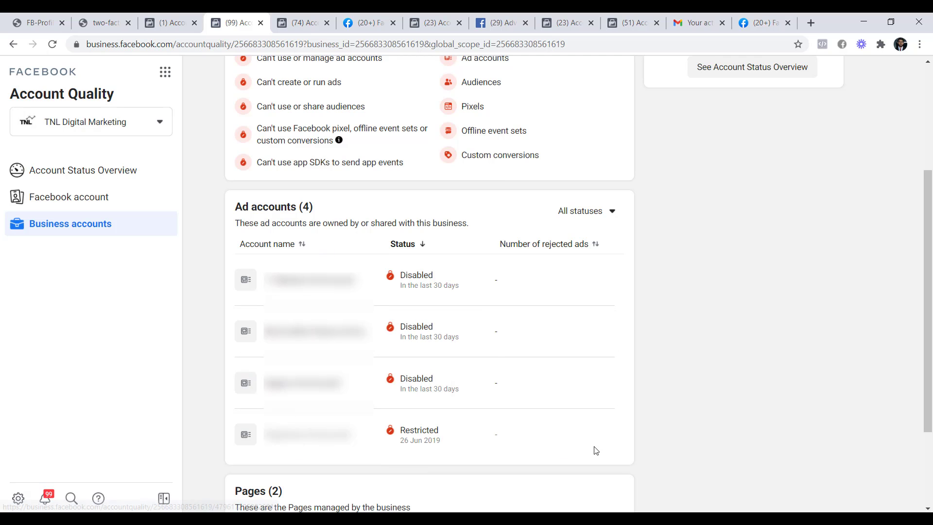
pyautogui.scroll(4, 683, 304)
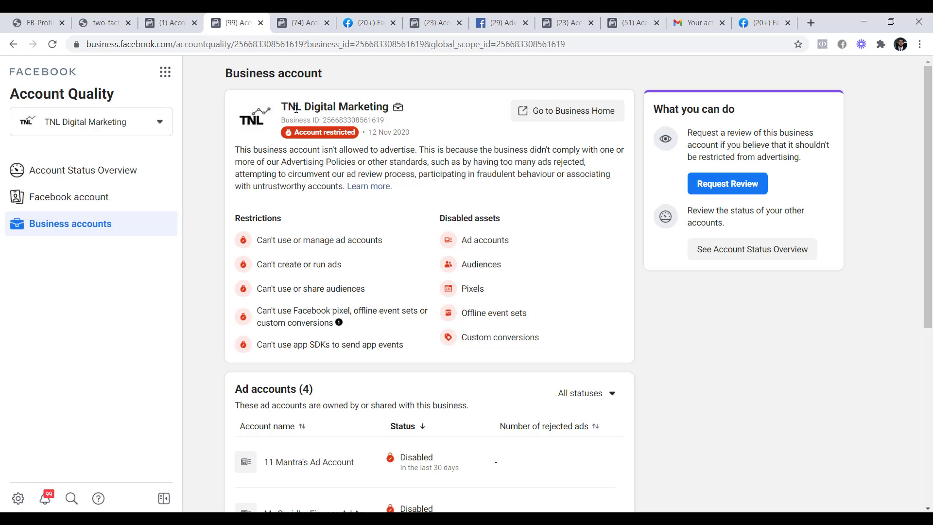
pyautogui.moveTo(333, 78); pyautogui.dragTo(206, 77)
pyautogui.click(226, 78)
# Go to the page of the ad account disabled on 31 Dec 2019 and examine its Ad account heading.
pyautogui.click(307, 22)
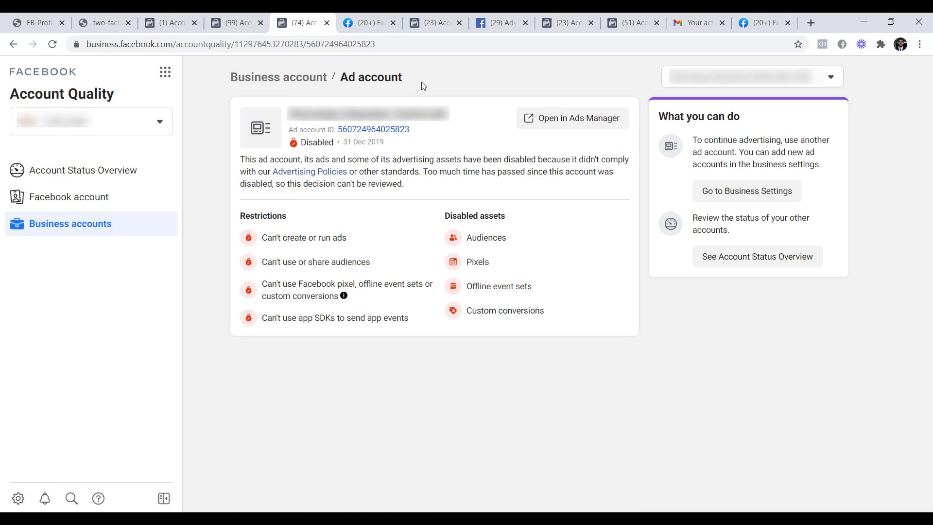
pyautogui.moveTo(397, 79); pyautogui.dragTo(341, 76)
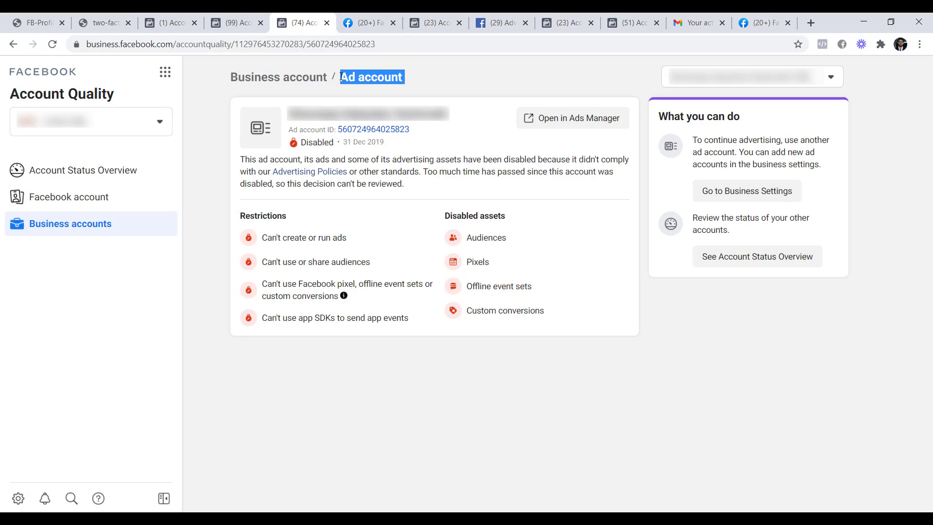
pyautogui.click(433, 79)
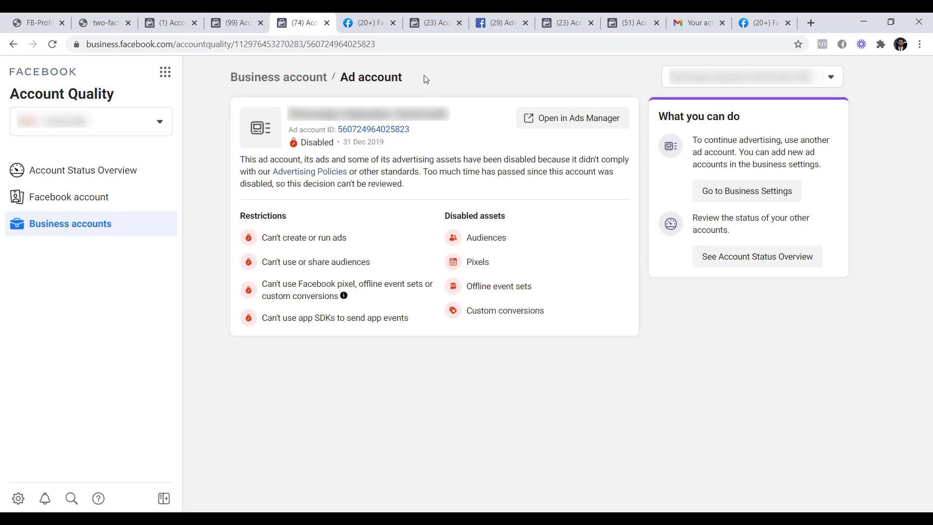
# Return to the TNL Digital Marketing business account page and read the instructions for requesting a review.
pyautogui.click(236, 24)
pyautogui.click(302, 24)
pyautogui.click(231, 24)
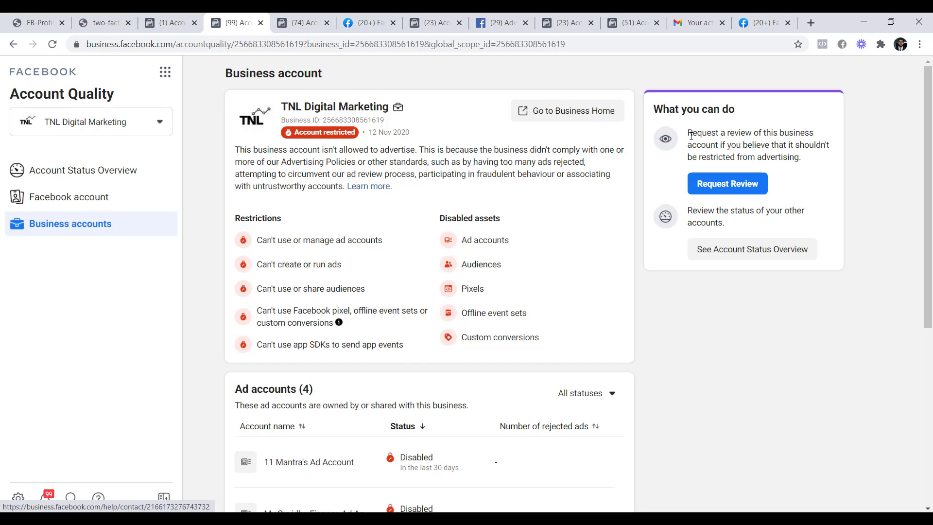
pyautogui.moveTo(687, 133); pyautogui.dragTo(839, 171)
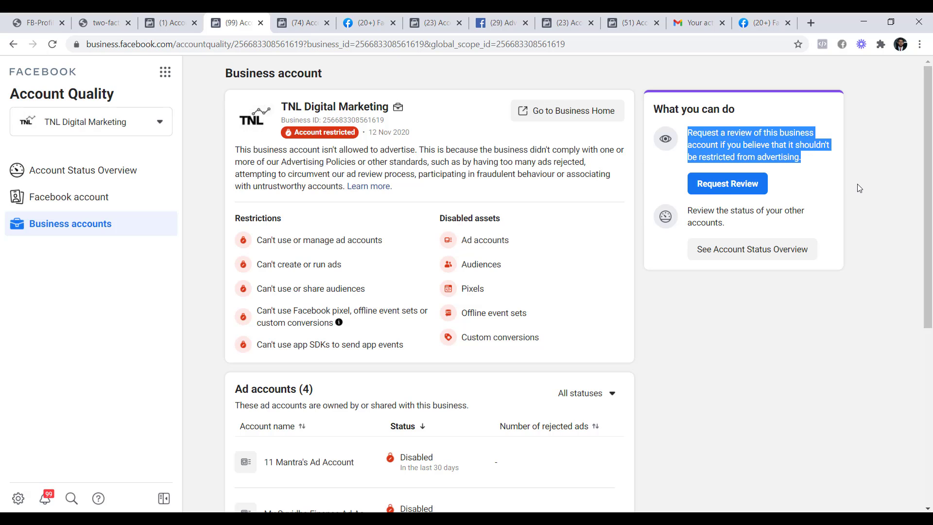
pyautogui.click(875, 194)
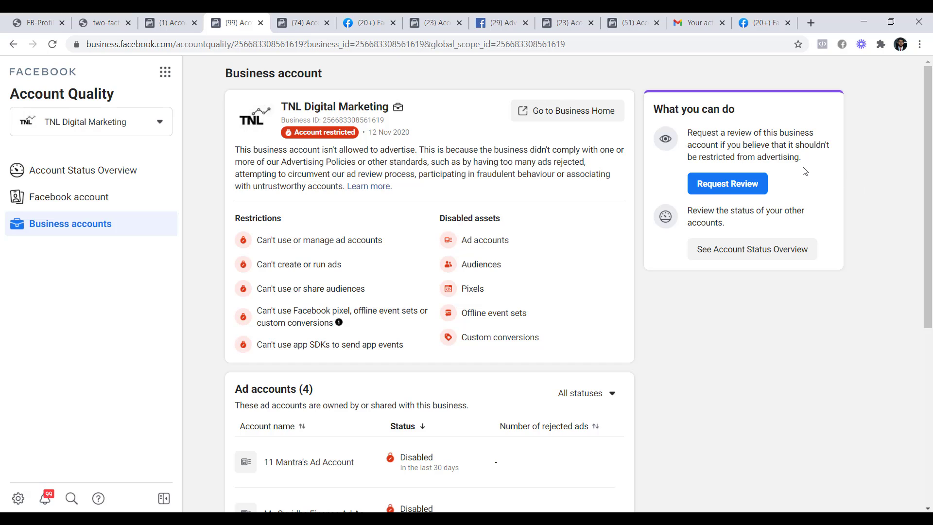
# Go to the main Support Inbox at facebook.com/support and look through the list of past appeals and billing issues.
pyautogui.click(369, 28)
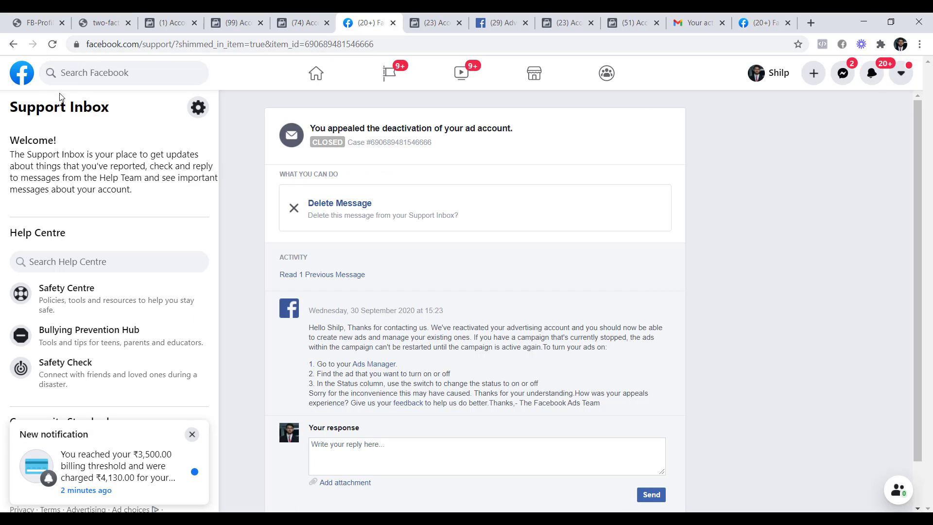
pyautogui.click(14, 45)
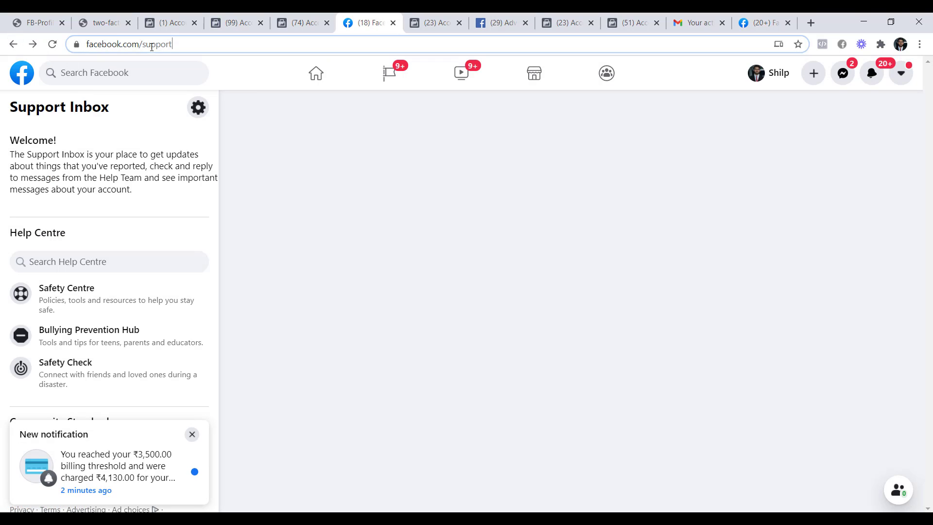
pyautogui.click(165, 44)
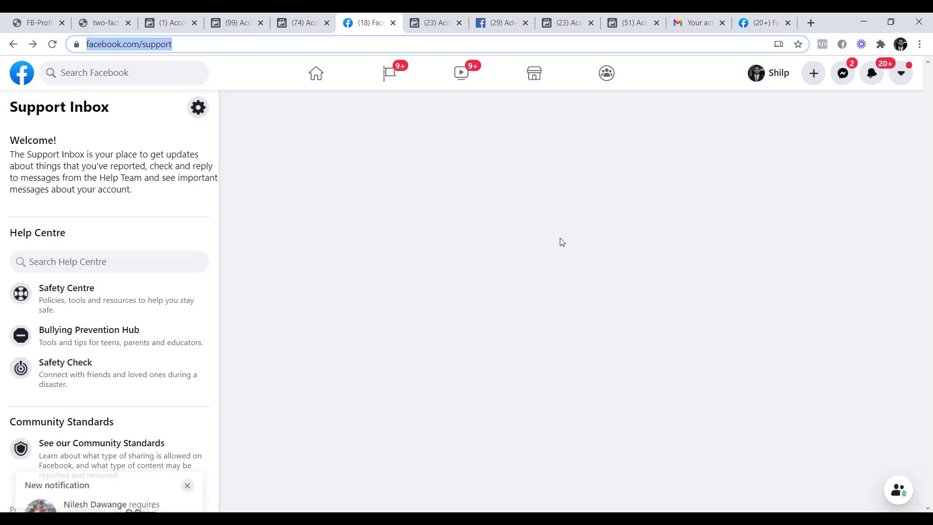
pyautogui.click(327, 242)
pyautogui.scroll(-9, 577, 261)
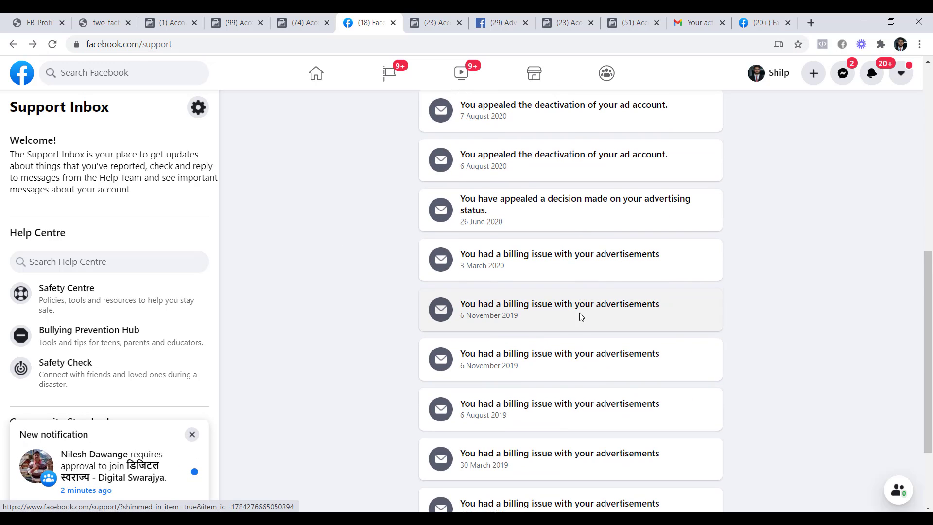
pyautogui.scroll(8, 579, 320)
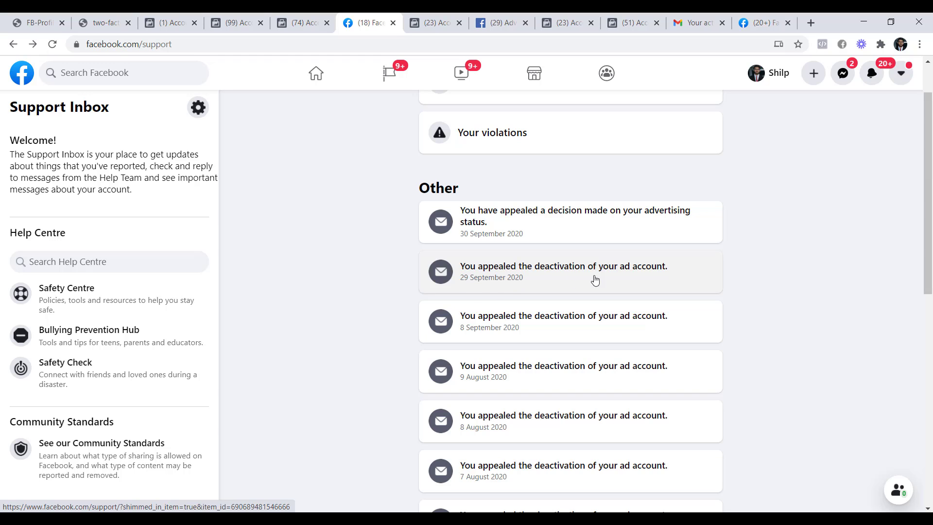
# Open the ad account deactivation appeal dated 29 September 2020 and read the Facebook Ads Team's reply.
pyautogui.click(551, 277)
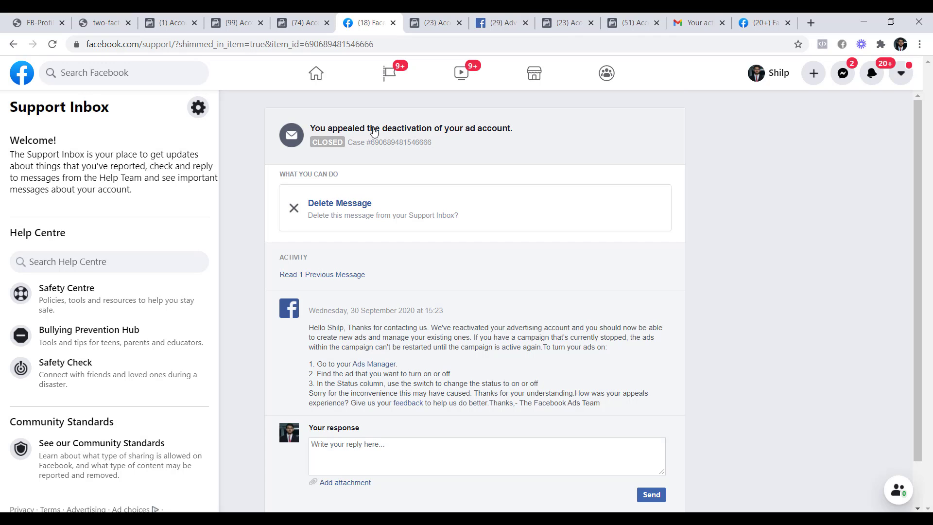
pyautogui.scroll(-1, 413, 217)
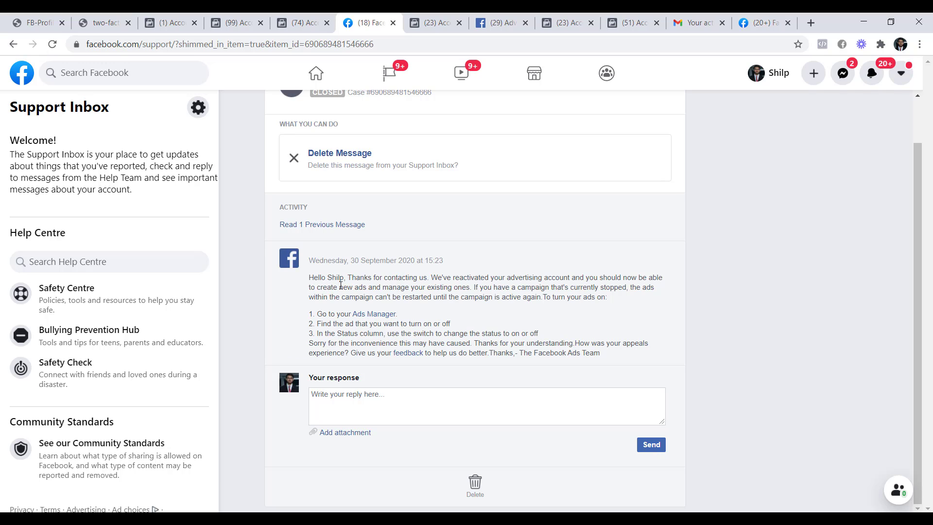
pyautogui.moveTo(434, 276); pyautogui.dragTo(578, 277)
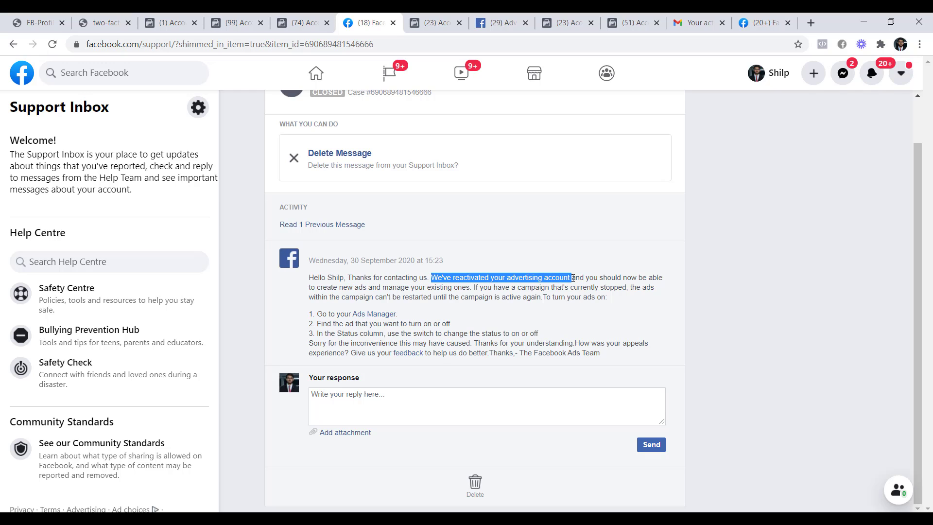
pyautogui.click(723, 285)
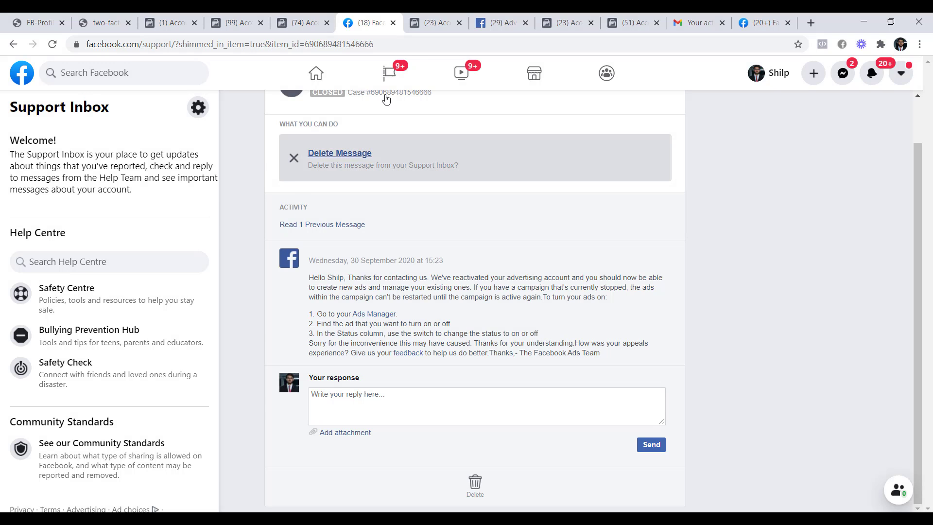
# Switch to the page of the ad account disabled on 8 Sep 2020 and read its final review decision.
pyautogui.click(428, 31)
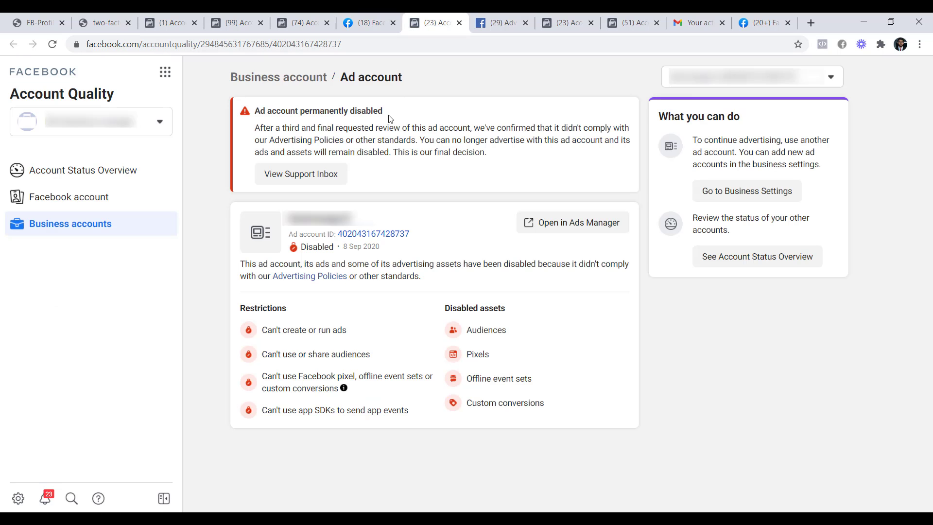
pyautogui.moveTo(386, 112); pyautogui.dragTo(256, 113)
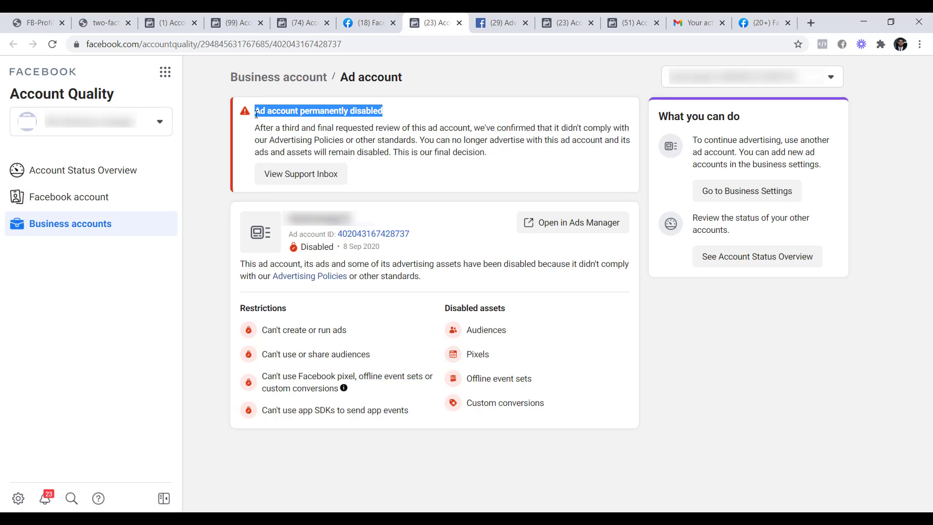
pyautogui.click(204, 122)
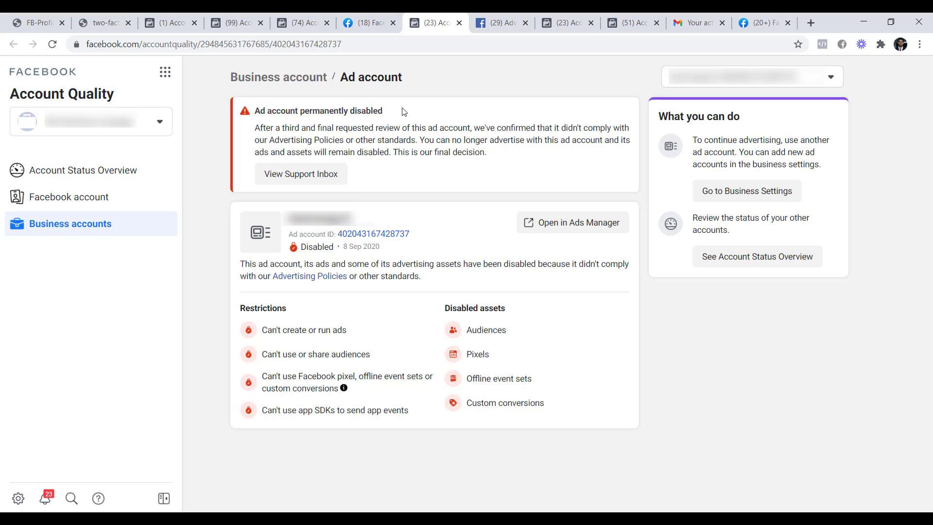
# Read the permanently disabled notice for the stated review outcome and the policy non-compliance reason.
pyautogui.moveTo(402, 112); pyautogui.dragTo(257, 113)
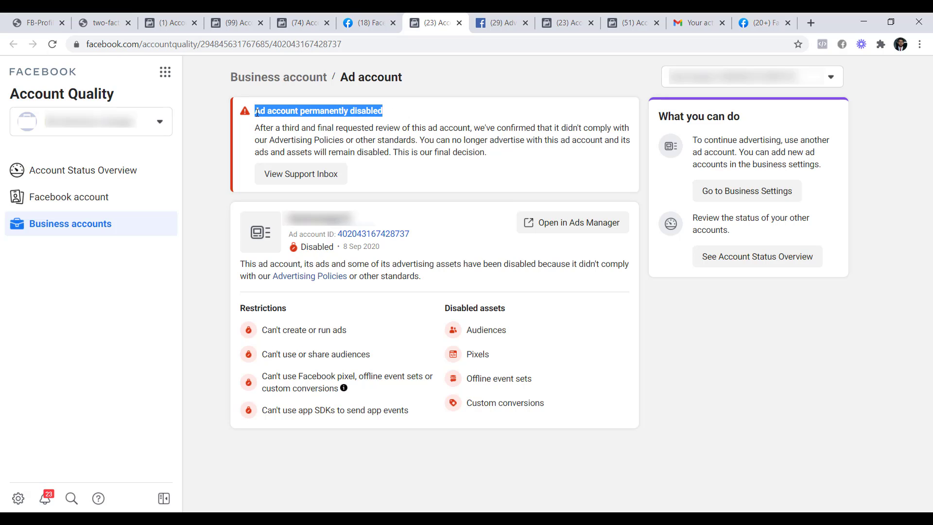
pyautogui.click(204, 143)
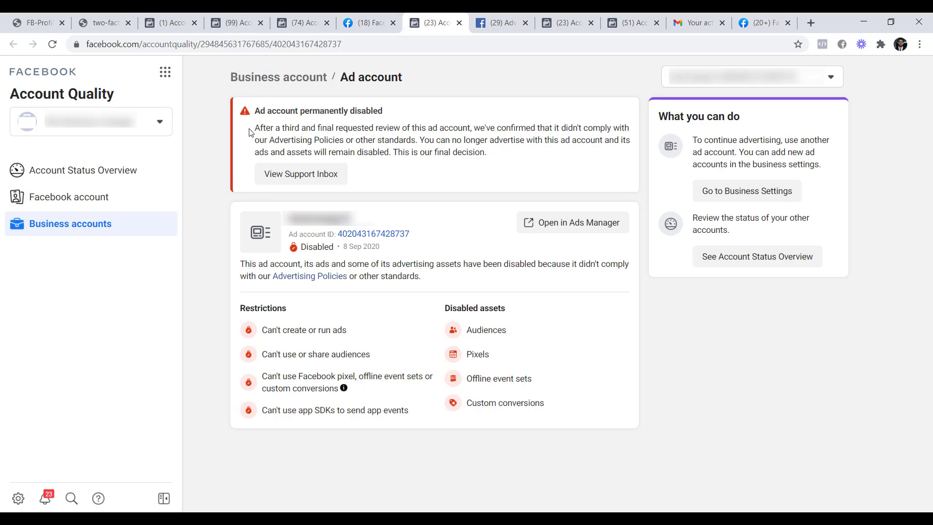
pyautogui.moveTo(254, 129); pyautogui.dragTo(397, 140)
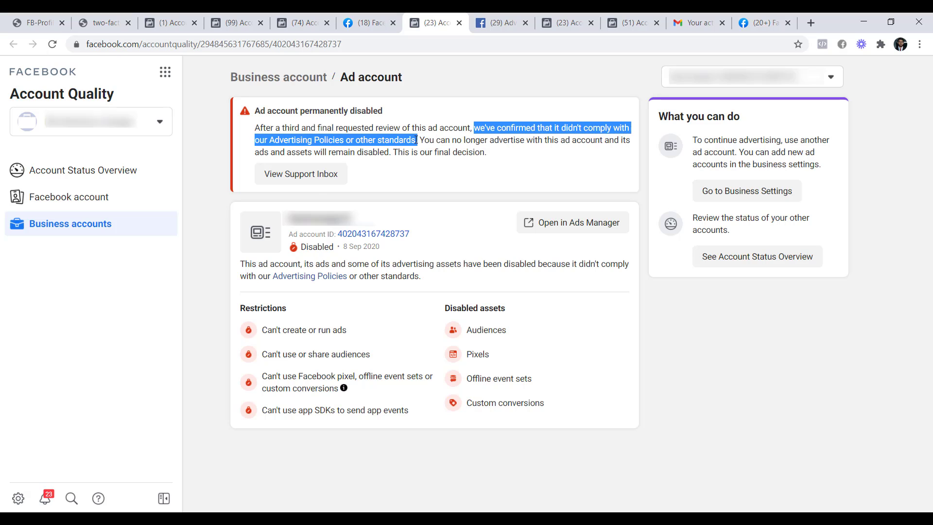
pyautogui.click(494, 151)
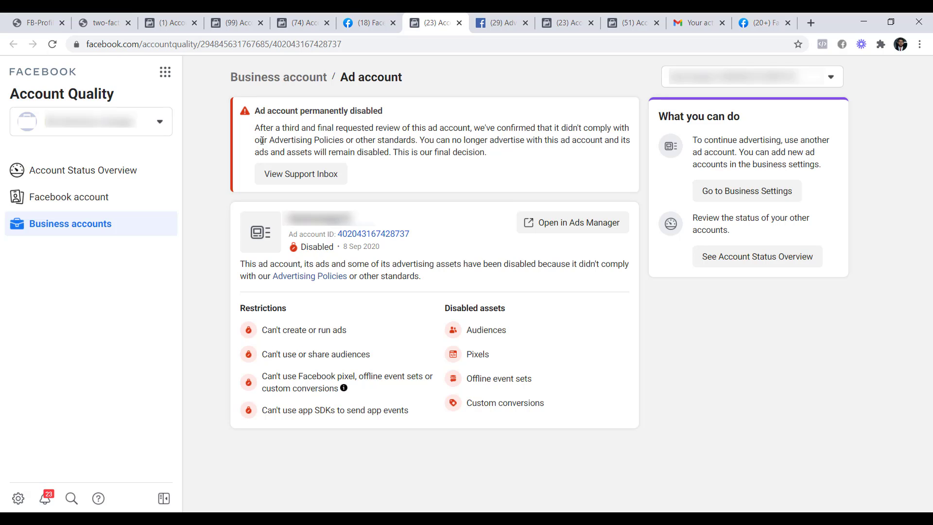
pyautogui.moveTo(269, 140); pyautogui.dragTo(261, 111)
pyautogui.click(518, 156)
pyautogui.click(446, 141)
# Read the rest of the notice on advertising with this account, its ads and assets, the finality of the decision, and the Advertising Policies reference.
pyautogui.moveTo(420, 137); pyautogui.dragTo(598, 141)
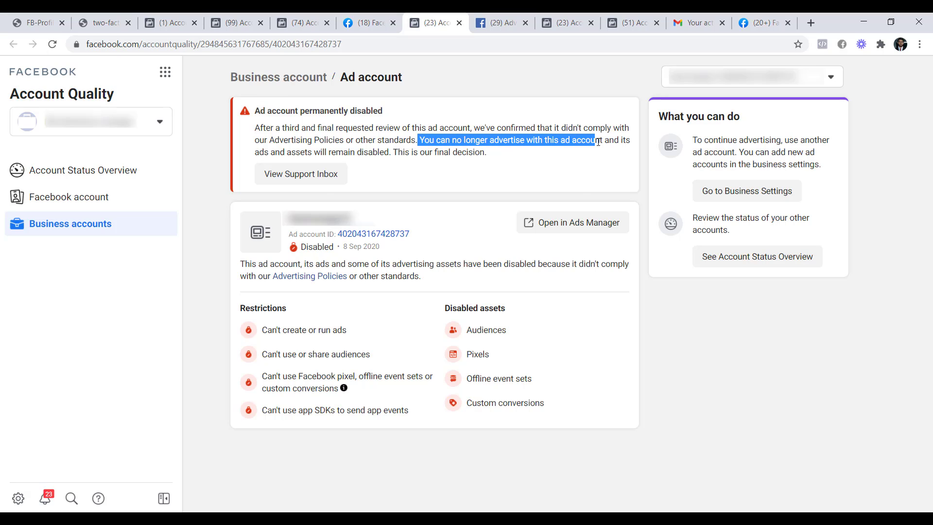
pyautogui.moveTo(254, 152); pyautogui.dragTo(384, 151)
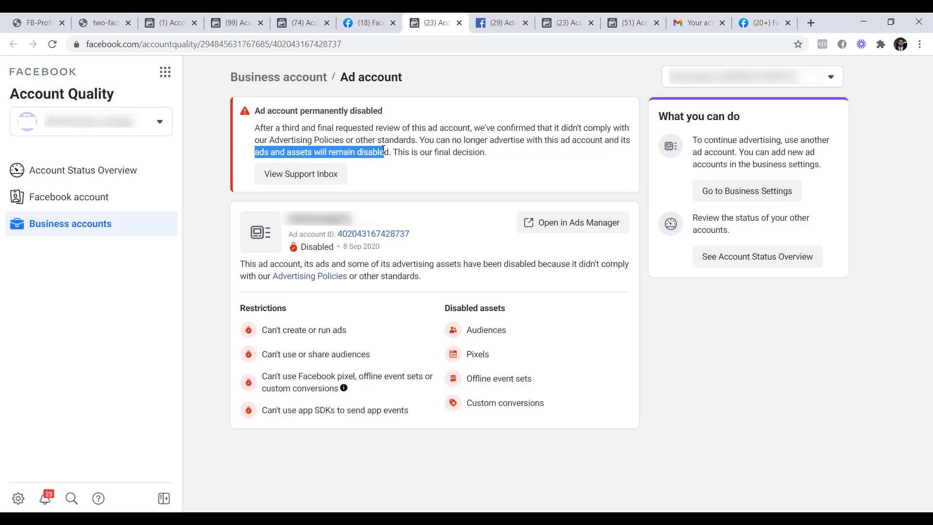
pyautogui.click(508, 153)
pyautogui.moveTo(438, 165); pyautogui.dragTo(395, 151)
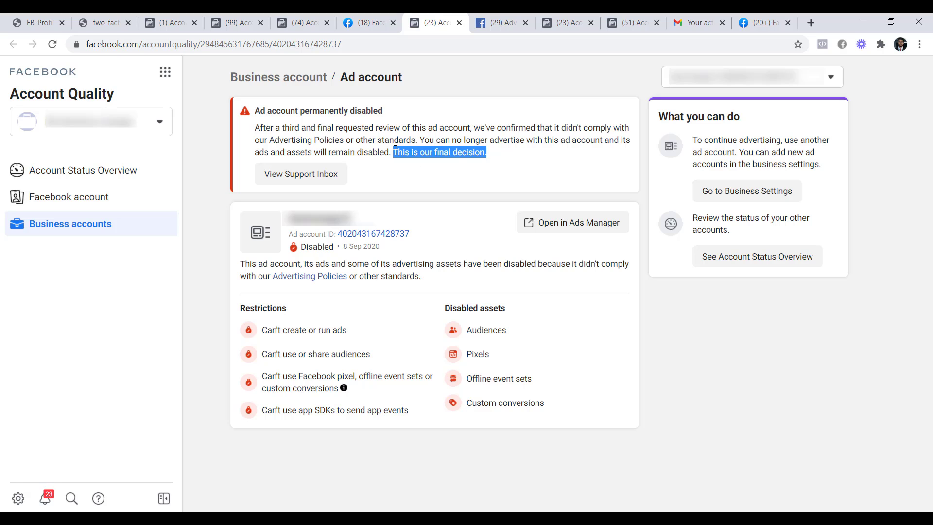
pyautogui.click(483, 85)
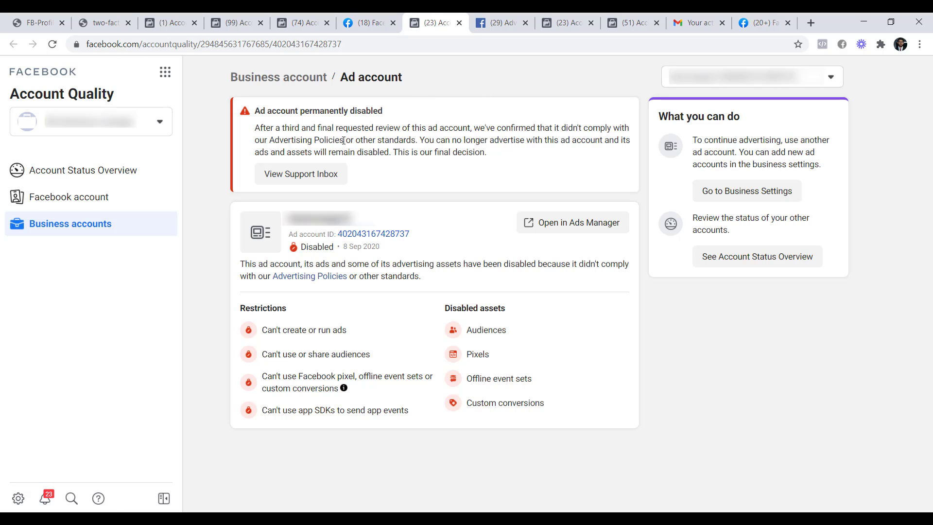
pyautogui.moveTo(344, 141); pyautogui.dragTo(269, 140)
pyautogui.click(498, 82)
# Switch to the Advertising Policies page at facebook.com/policies/ads/ and go back to its Overview section.
pyautogui.click(497, 26)
pyautogui.moveTo(224, 45); pyautogui.dragTo(86, 55)
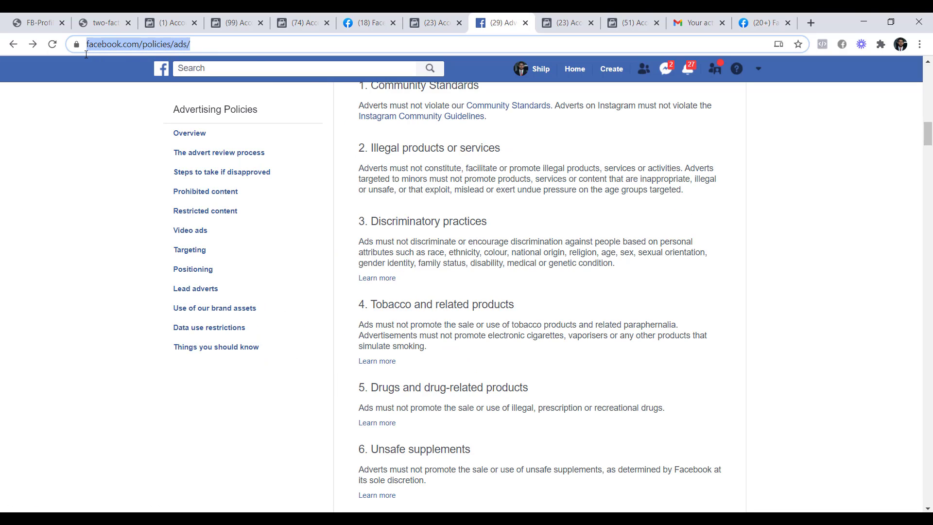
pyautogui.scroll(15, 855, 199)
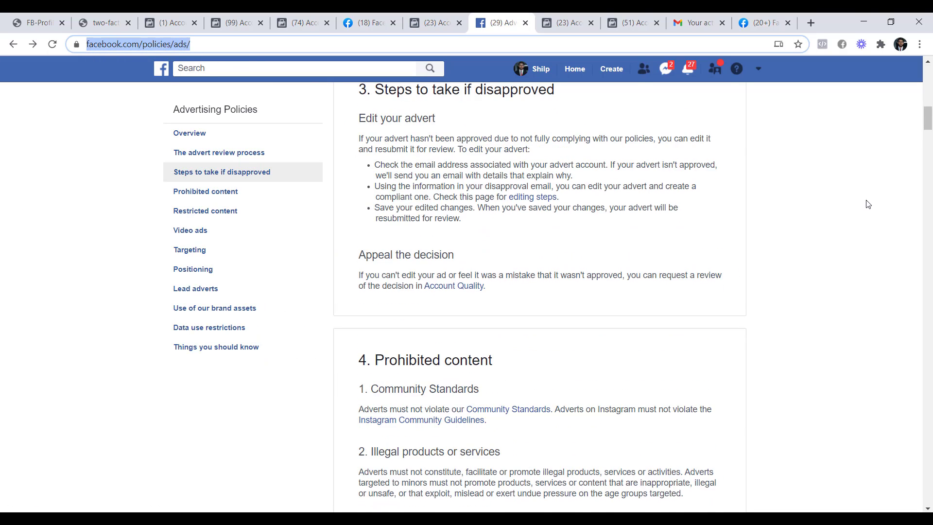
pyautogui.scroll(1, 729, 171)
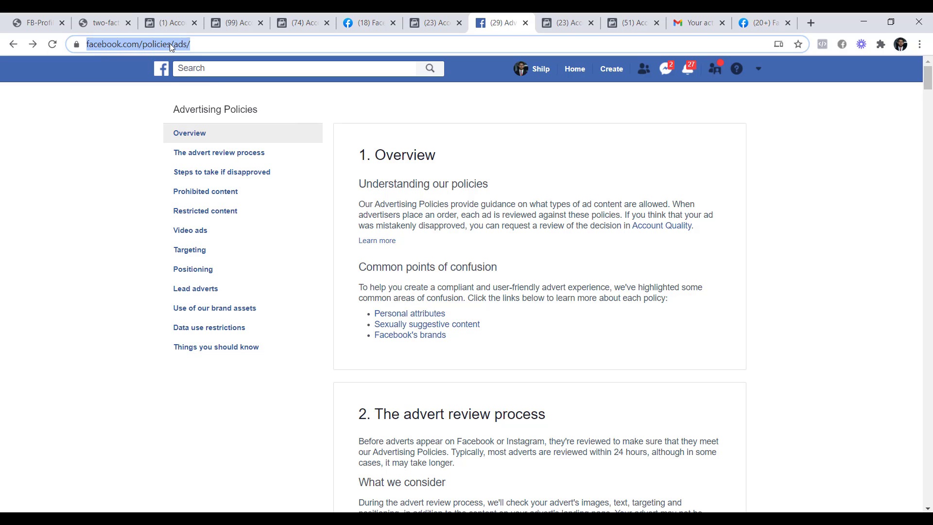
pyautogui.press('Right')
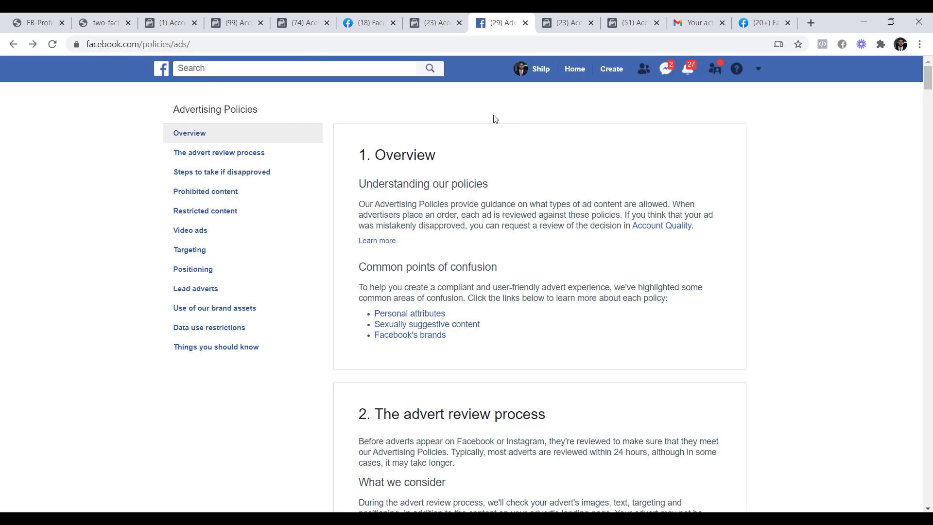
pyautogui.click(497, 117)
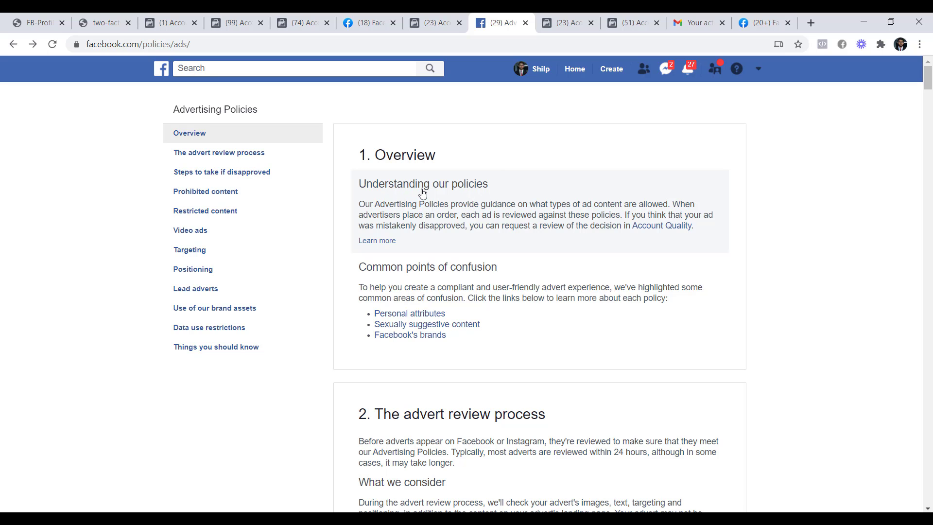
# Read the advert review process section, including what is considered in the ad and its landing page.
pyautogui.scroll(-3, 486, 194)
pyautogui.scroll(-6, 486, 175)
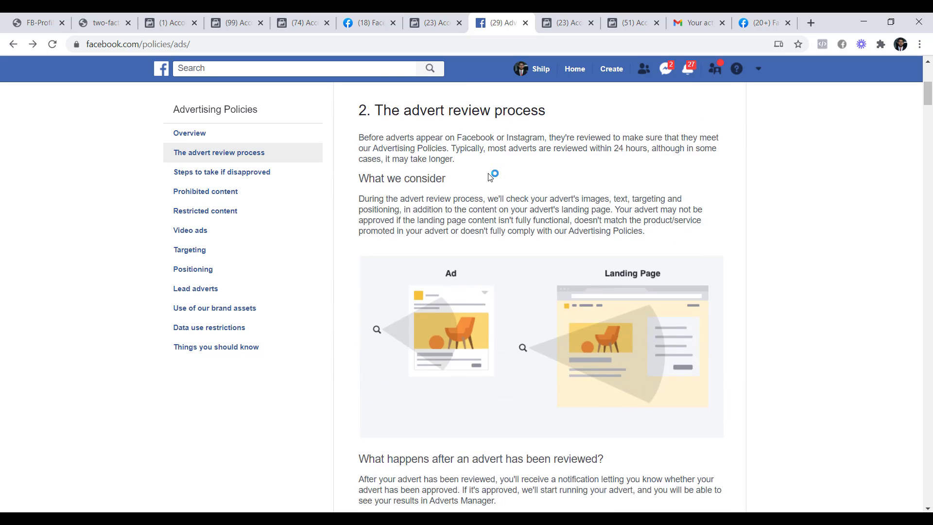
pyautogui.scroll(3, 481, 193)
pyautogui.scroll(2, 479, 193)
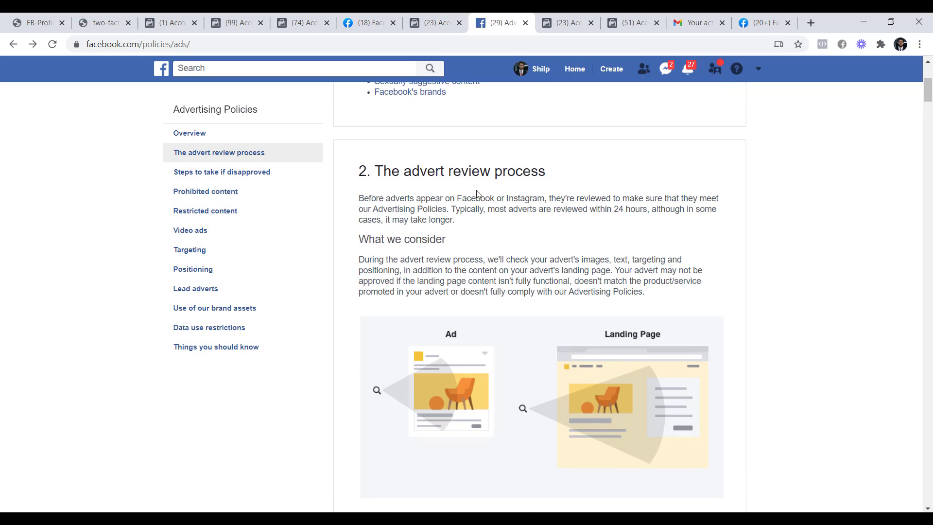
pyautogui.scroll(-1, 455, 282)
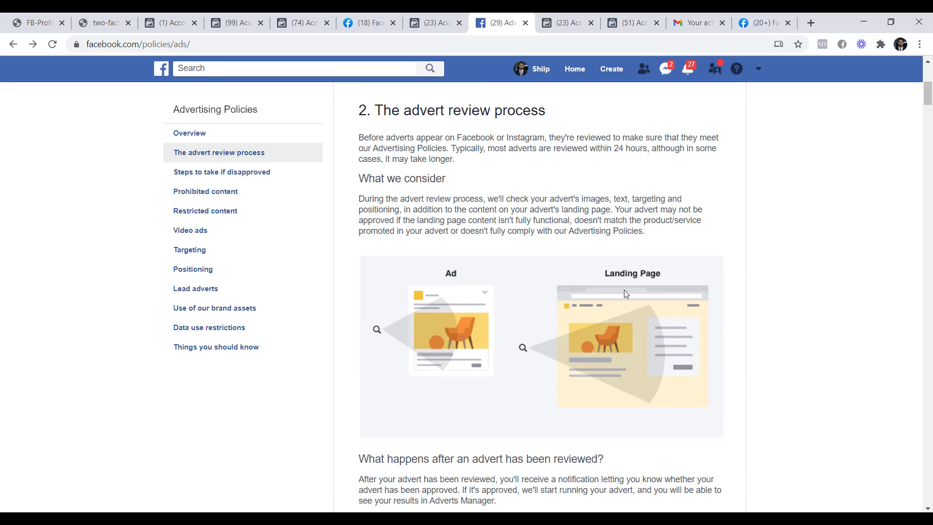
pyautogui.scroll(-9, 617, 301)
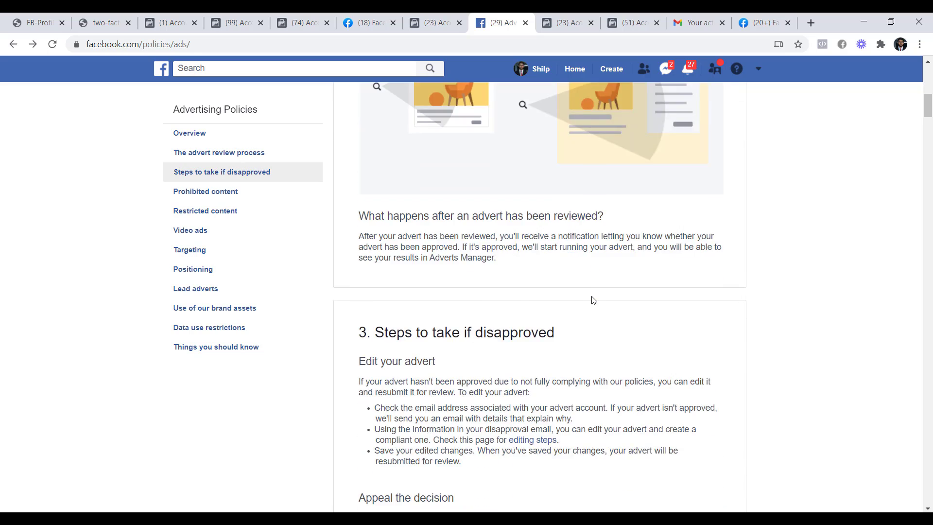
# Read the Steps to take if disapproved section on editing an advert, resubmitting it for review and appealing the decision.
pyautogui.moveTo(573, 155); pyautogui.dragTo(474, 148)
pyautogui.click(589, 163)
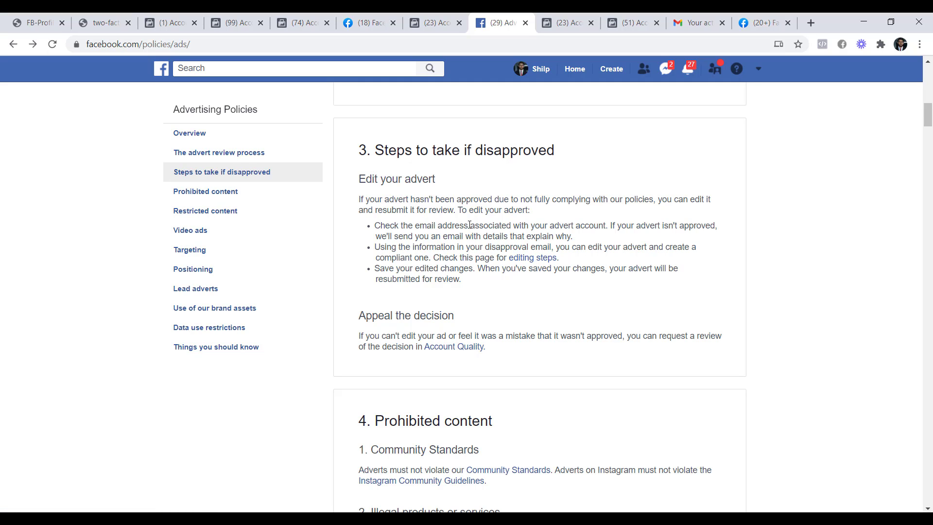
pyautogui.moveTo(469, 224); pyautogui.dragTo(407, 226)
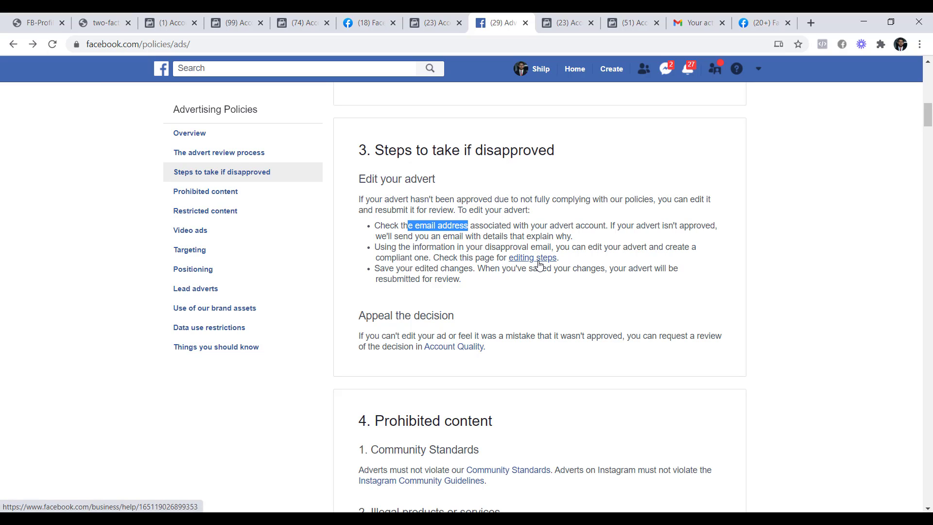
pyautogui.moveTo(464, 280); pyautogui.dragTo(377, 282)
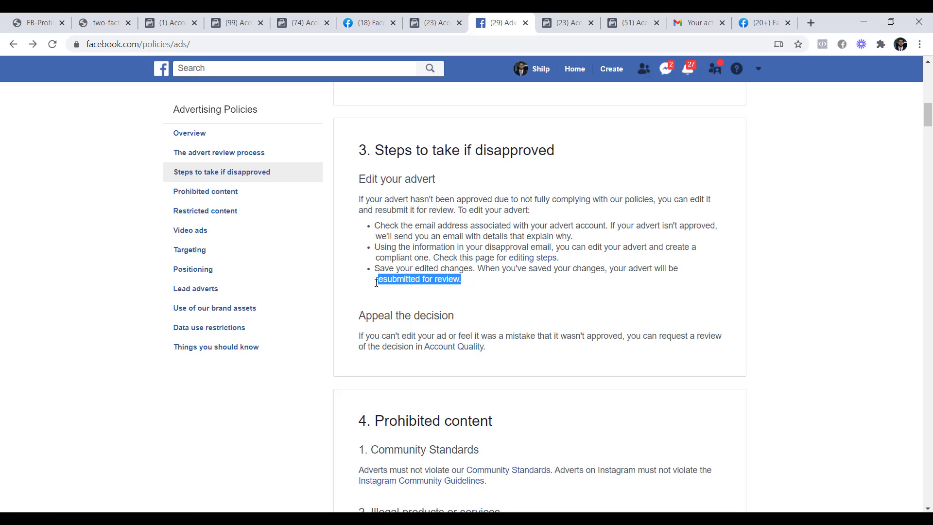
pyautogui.click(811, 285)
pyautogui.scroll(-2, 465, 298)
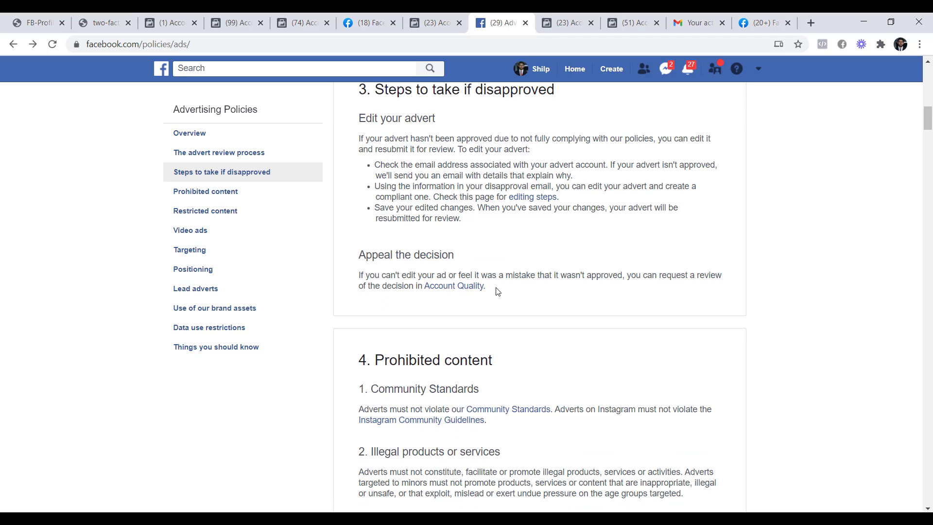
# Open the Account Quality link from the Appeal the decision paragraph in a new browser tab.
pyautogui.moveTo(498, 288); pyautogui.dragTo(424, 287)
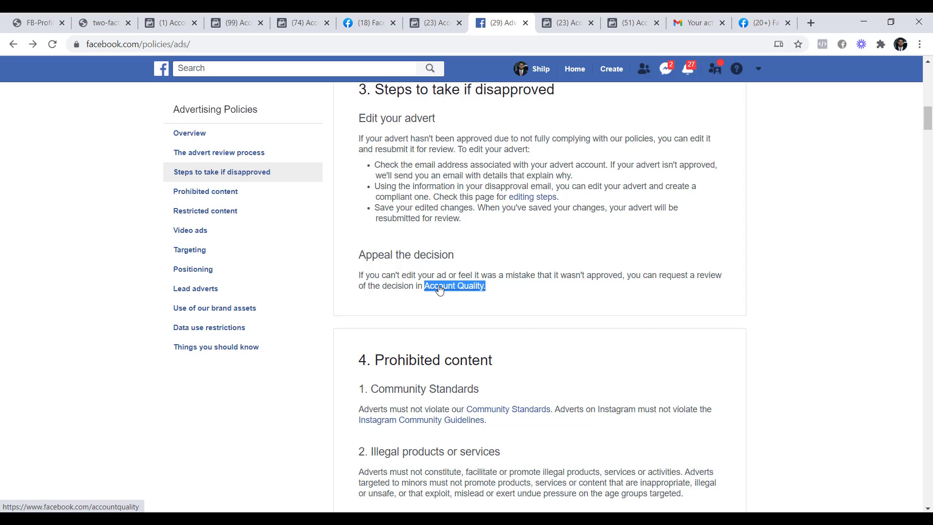
pyautogui.rightClick(428, 288)
pyautogui.click(585, 294)
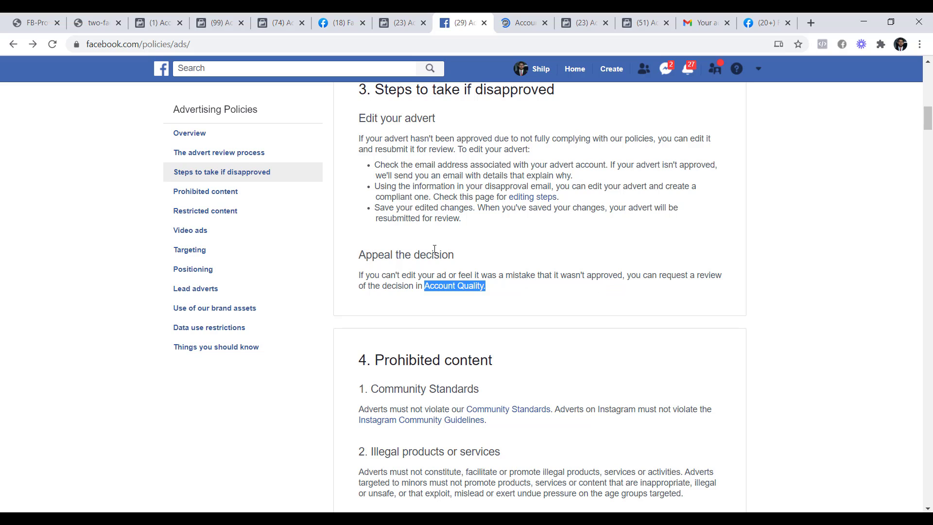
# Switch to the ad account disabled on 31 Dec 2019 and find Account Quality among the Manage business tools.
pyautogui.click(281, 23)
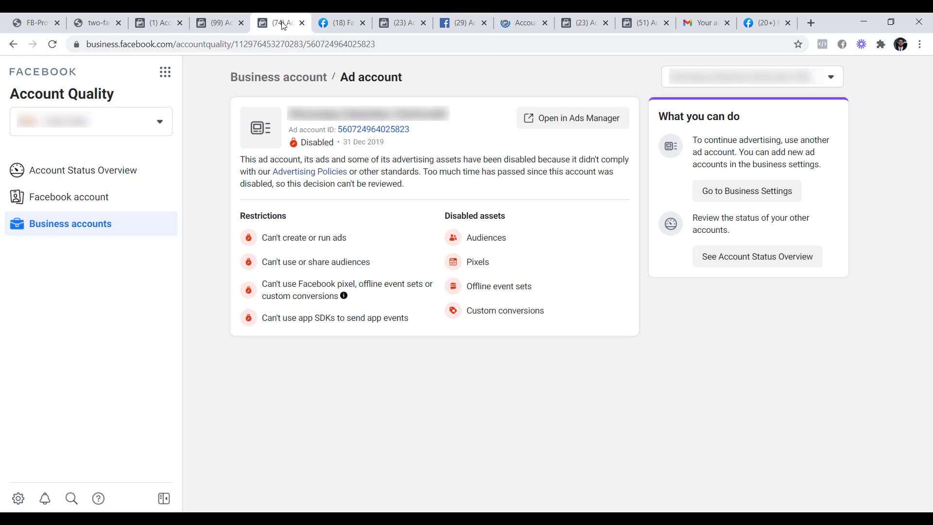
pyautogui.click(165, 73)
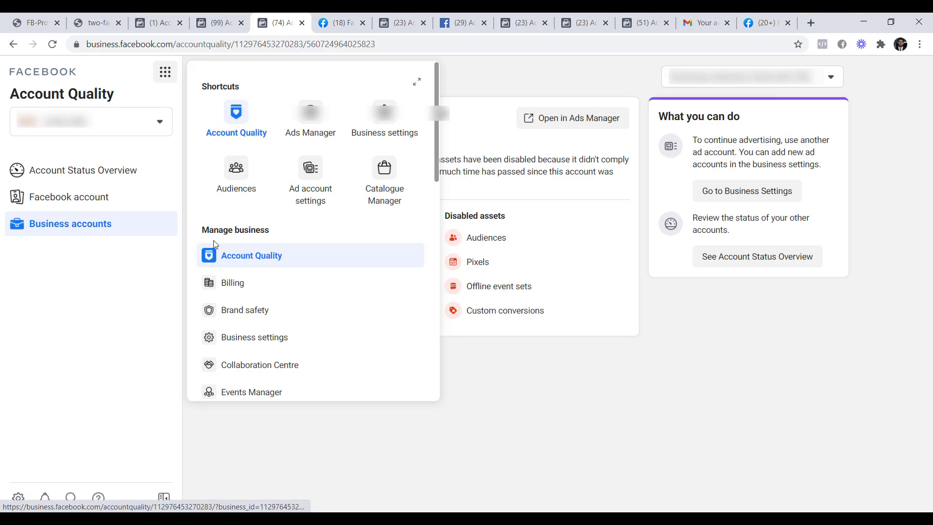
pyautogui.scroll(-3, 271, 278)
pyautogui.scroll(1, 277, 140)
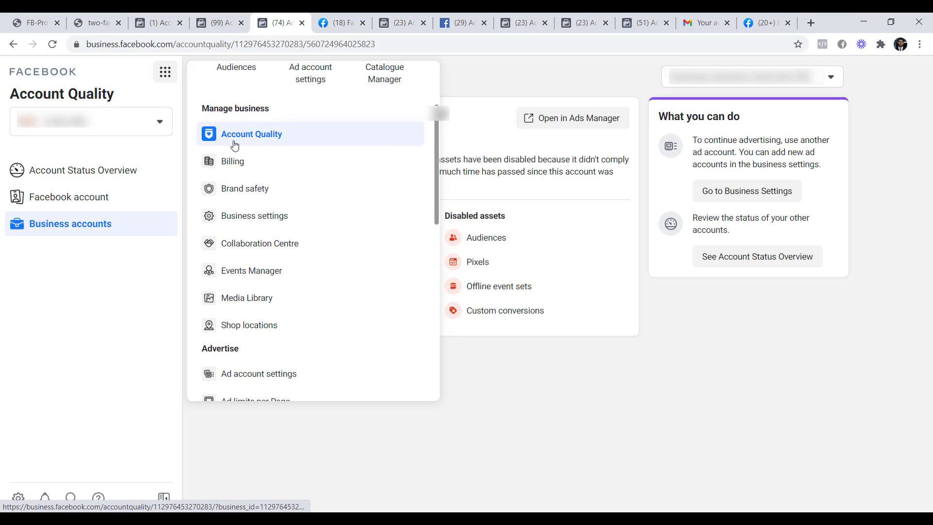
pyautogui.click(468, 67)
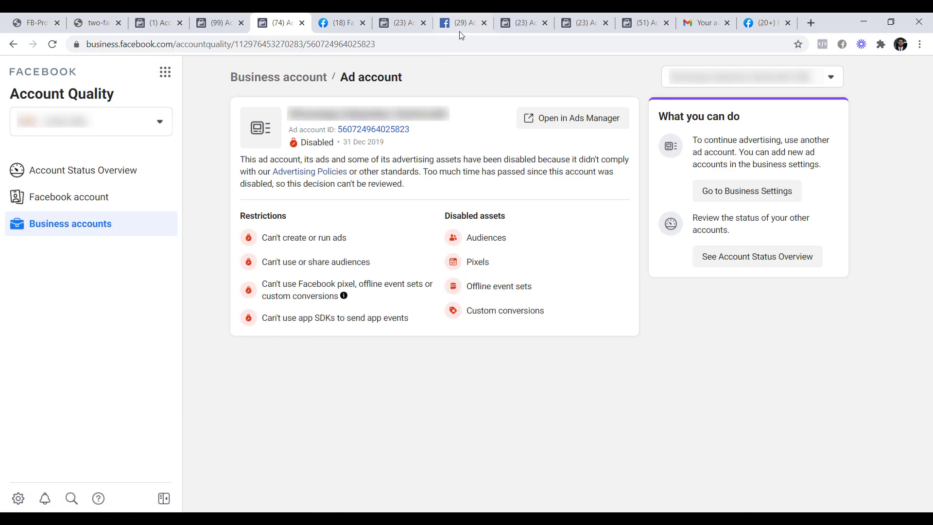
# Switch to the newly opened facebook.com/accountquality page and check its address and Account Status overview.
pyautogui.click(460, 27)
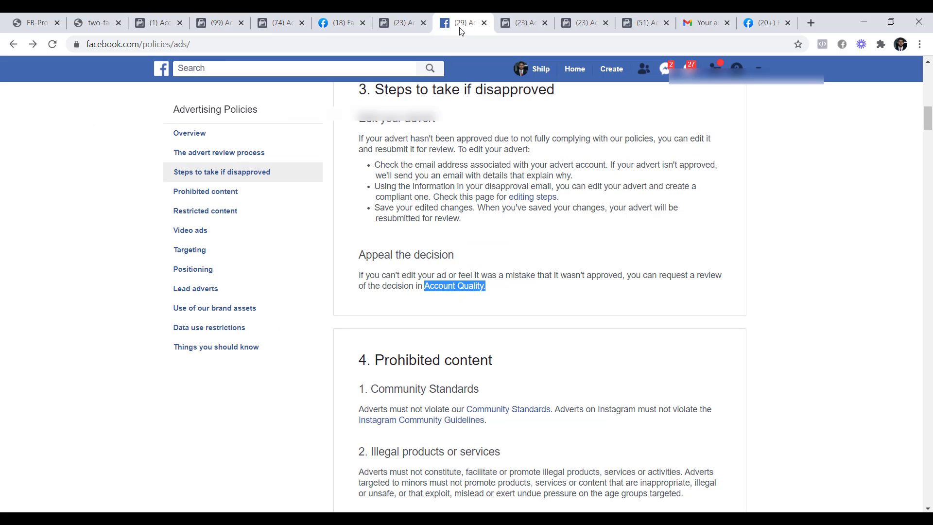
pyautogui.click(523, 23)
pyautogui.moveTo(224, 41); pyautogui.dragTo(89, 48)
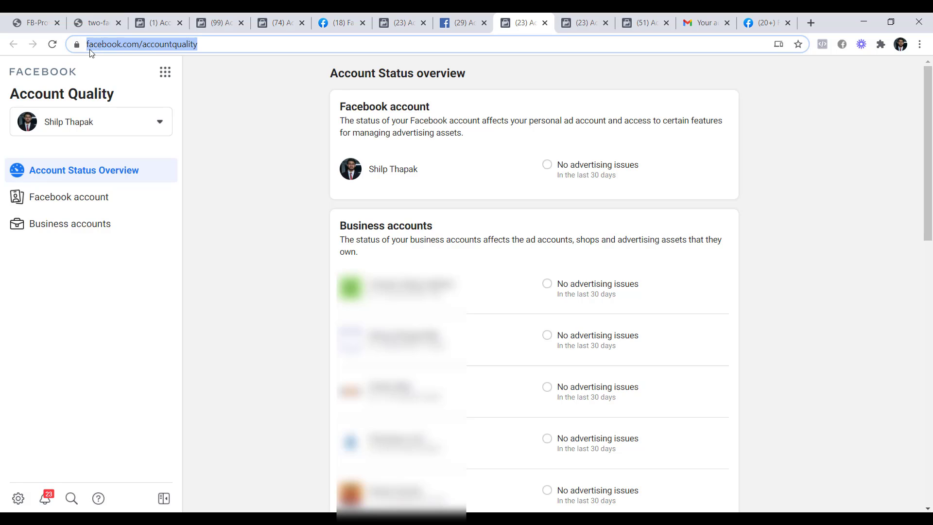
pyautogui.click(252, 88)
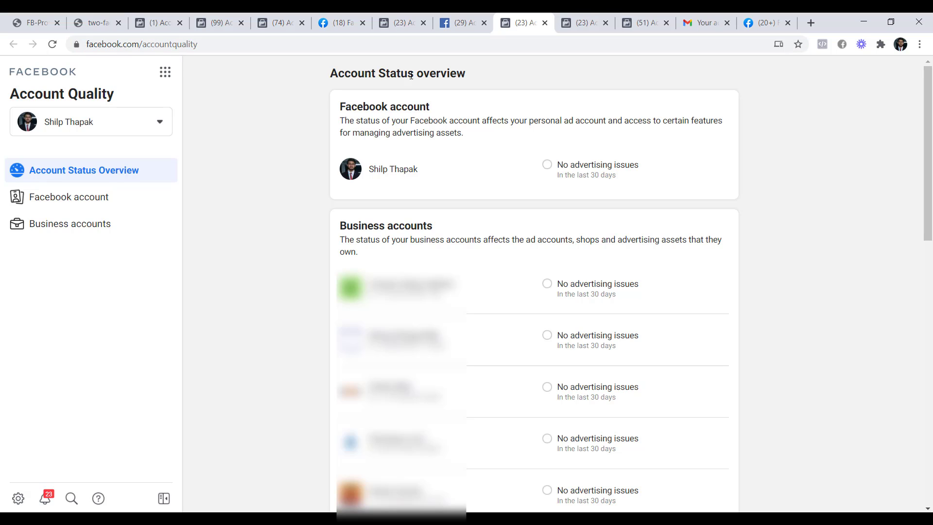
pyautogui.moveTo(474, 74); pyautogui.dragTo(311, 80)
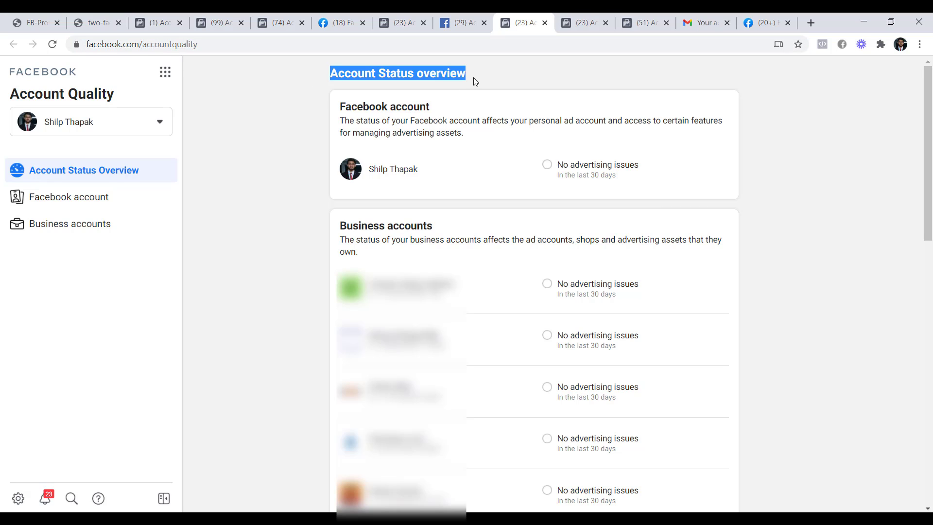
# Look through the business accounts in the Account Status overview for advertising issues and restrictions.
pyautogui.scroll(-1, 365, 142)
pyautogui.scroll(-1, 621, 160)
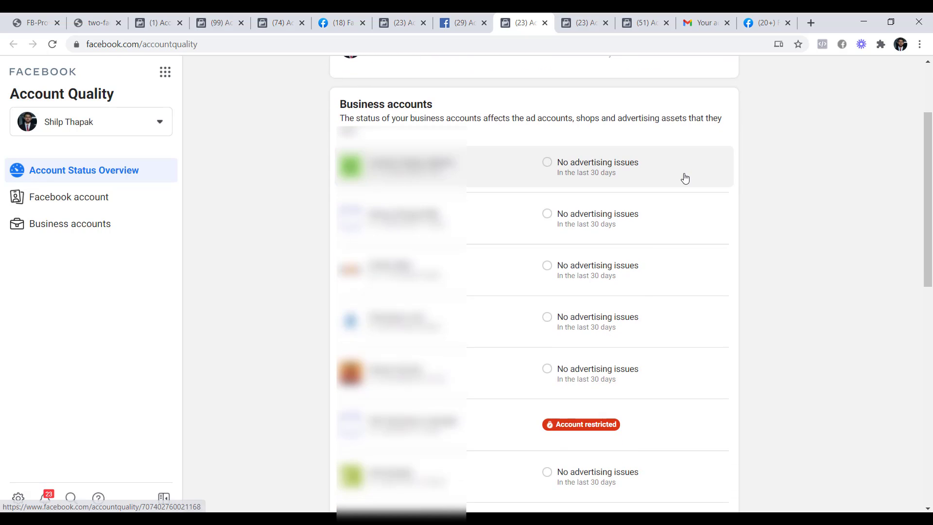
pyautogui.scroll(-2, 675, 194)
pyautogui.scroll(-3, 642, 300)
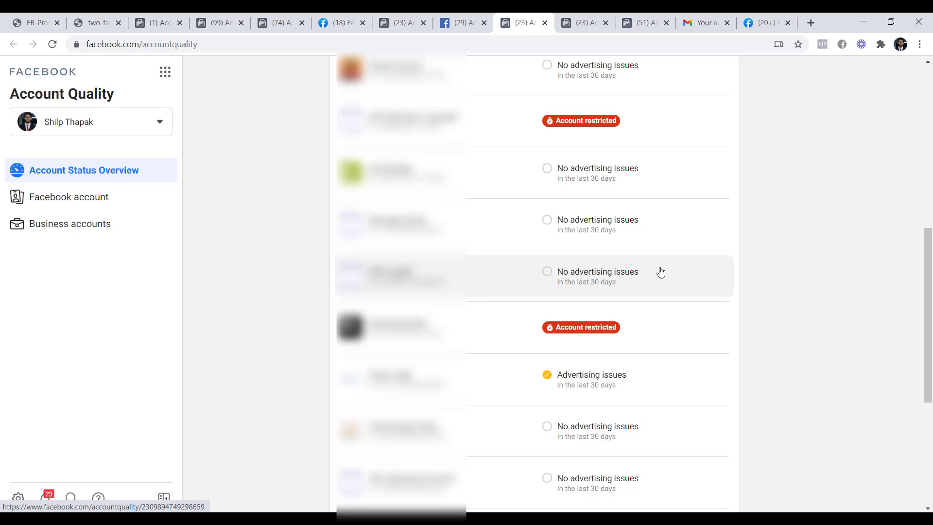
pyautogui.click(204, 44)
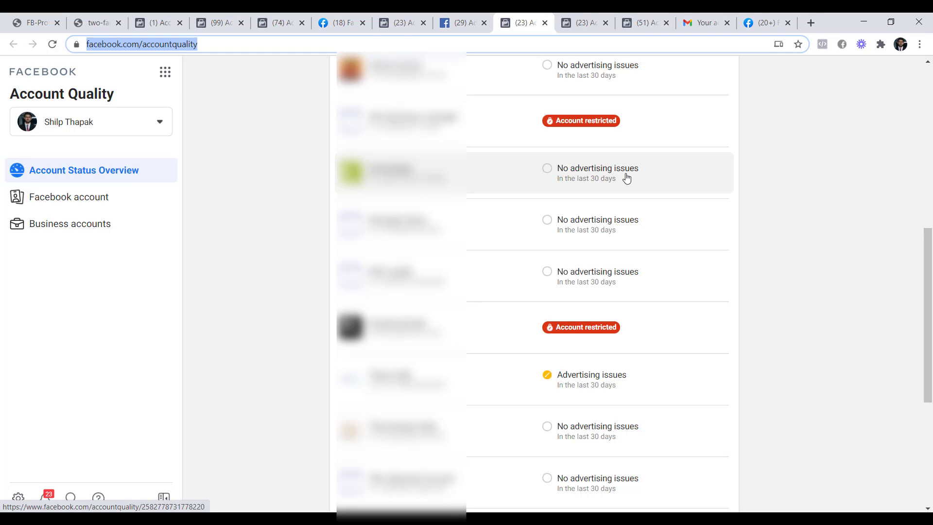
# Switch back to the Advertising Policies page and read through the Prohibited content section, from Community Standards to Personal attributes.
pyautogui.click(461, 21)
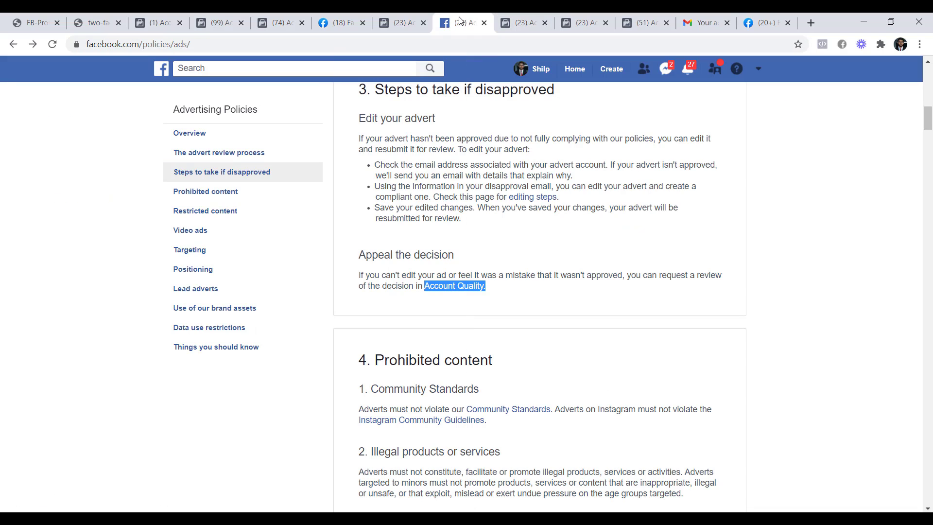
pyautogui.click(556, 287)
pyautogui.scroll(-3, 566, 301)
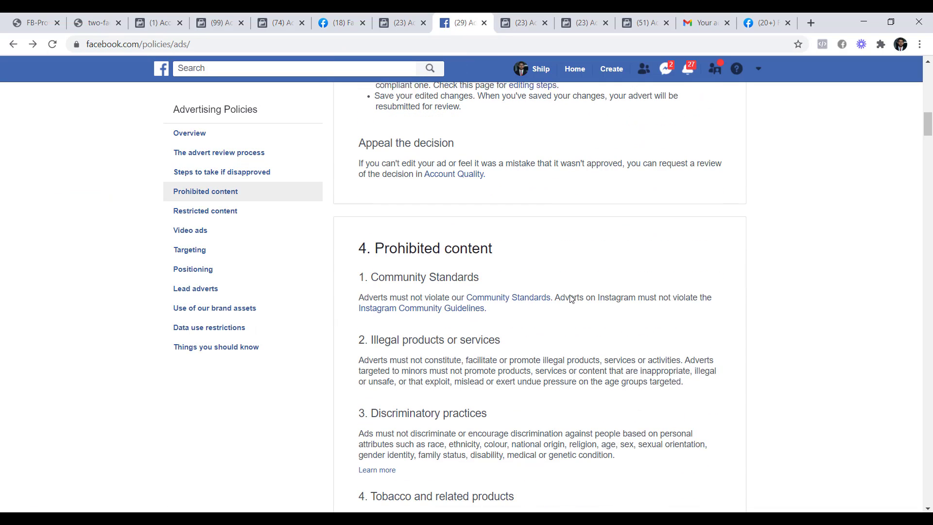
pyautogui.scroll(-1, 620, 228)
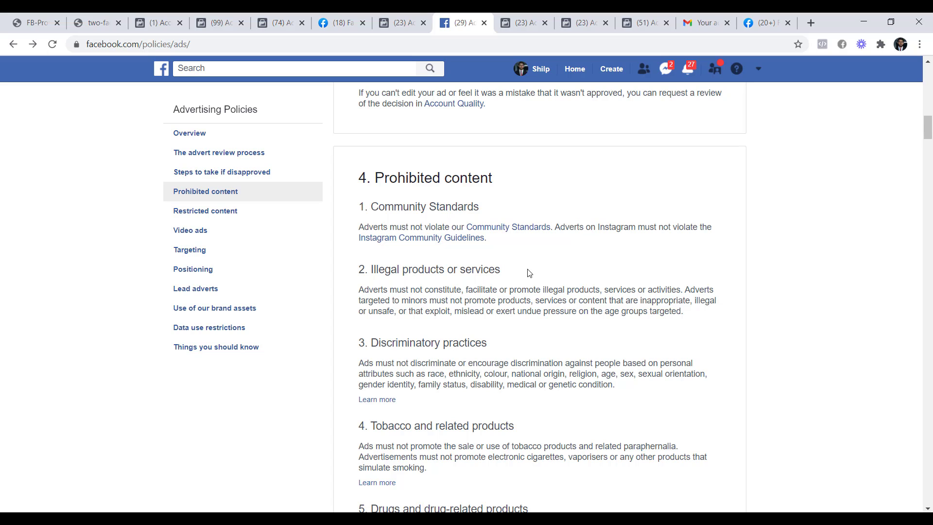
pyautogui.scroll(-2, 530, 272)
pyautogui.scroll(-5, 542, 306)
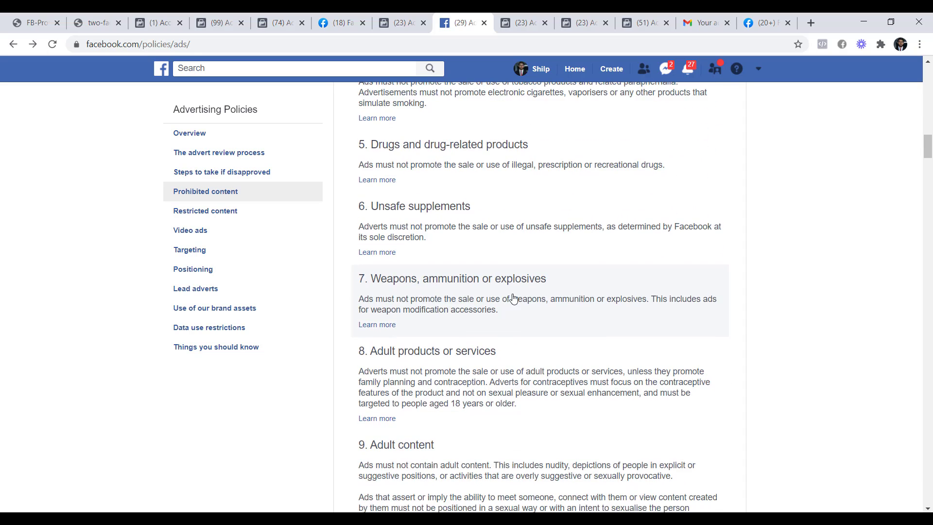
pyautogui.scroll(-1, 512, 294)
pyautogui.scroll(-1, 531, 307)
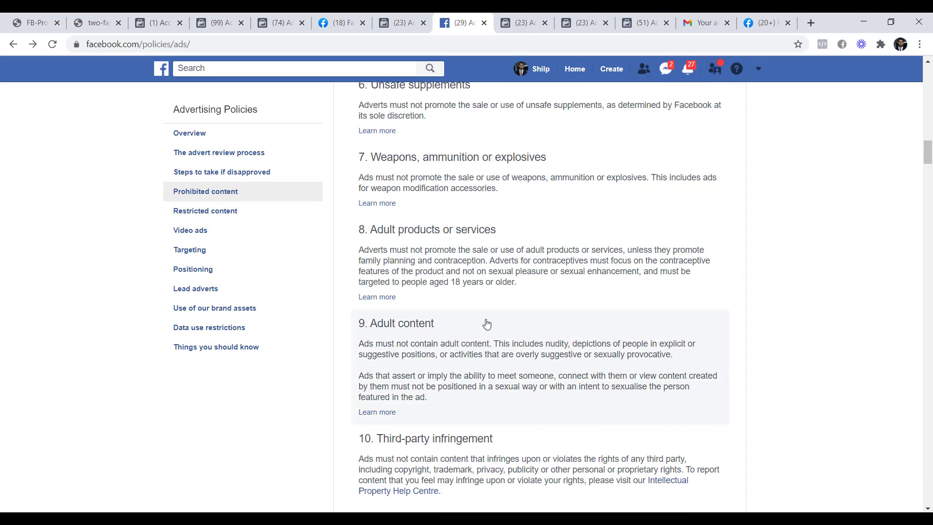
pyautogui.scroll(-3, 505, 310)
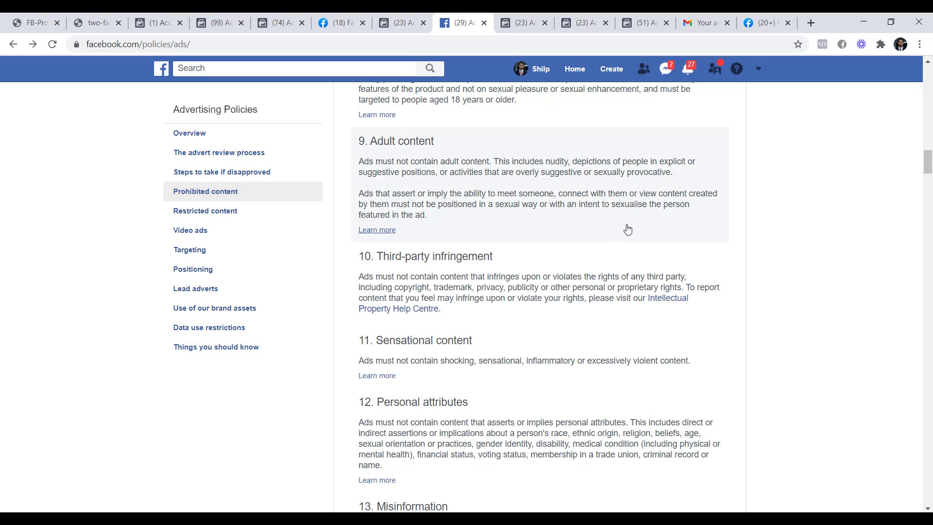
pyautogui.scroll(-3, 778, 263)
pyautogui.scroll(5, 779, 264)
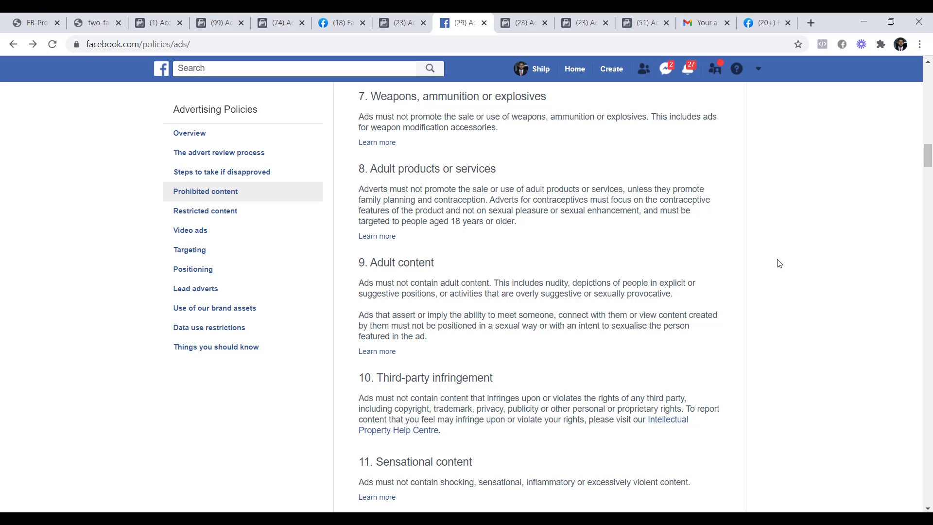
# Switch to the business account's Account Quality page, highlight the Advertising Policies or other standards wording, and check its ad account's rejected ads.
pyautogui.click(522, 22)
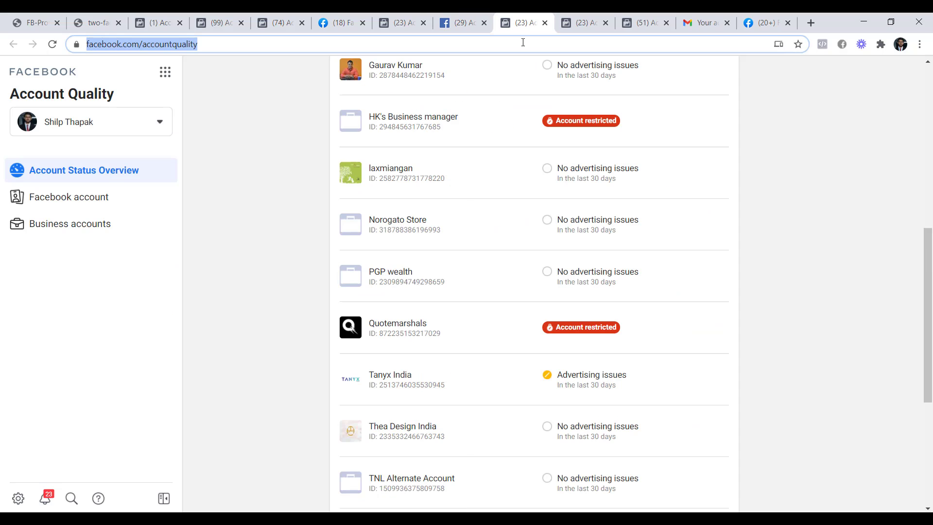
pyautogui.click(586, 23)
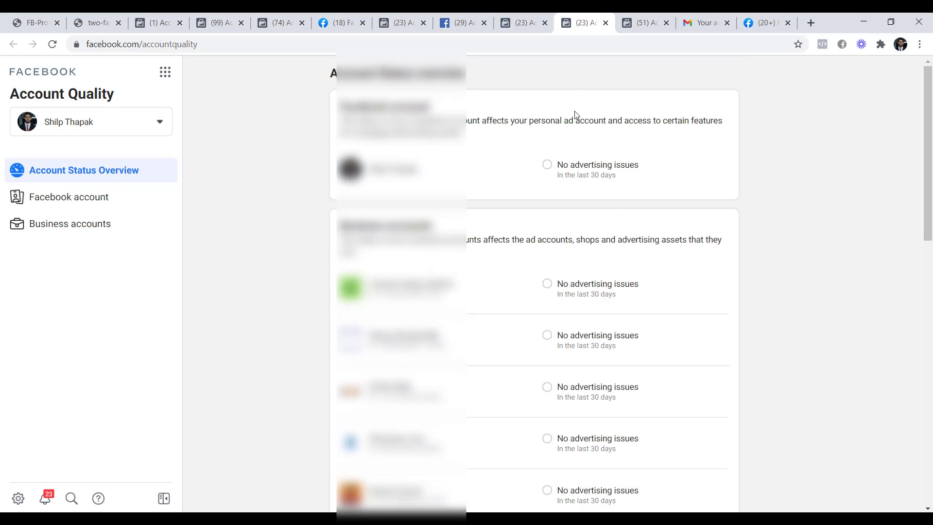
pyautogui.click(645, 22)
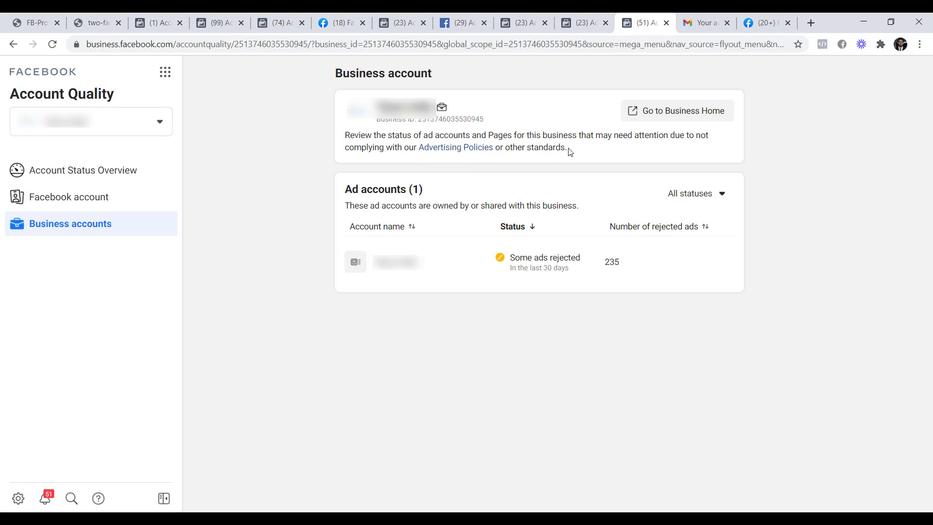
pyautogui.moveTo(567, 147); pyautogui.dragTo(419, 157)
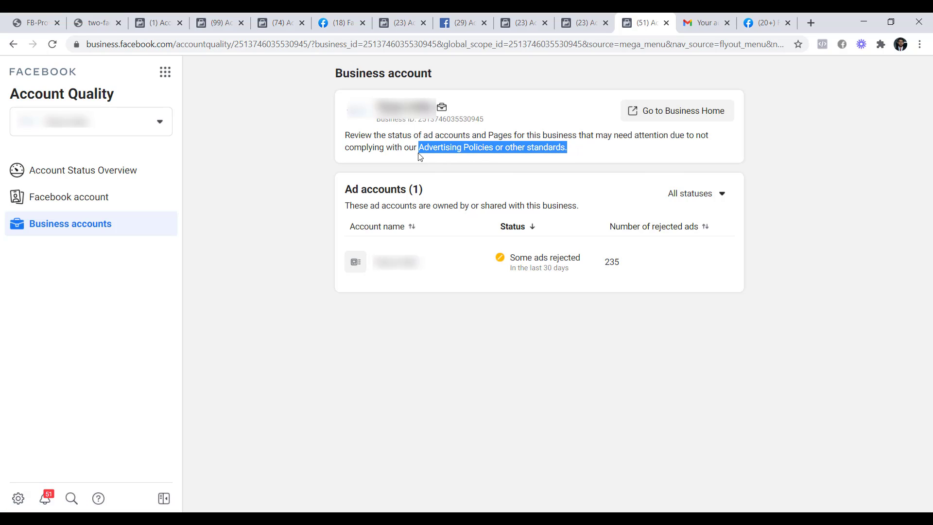
pyautogui.click(774, 188)
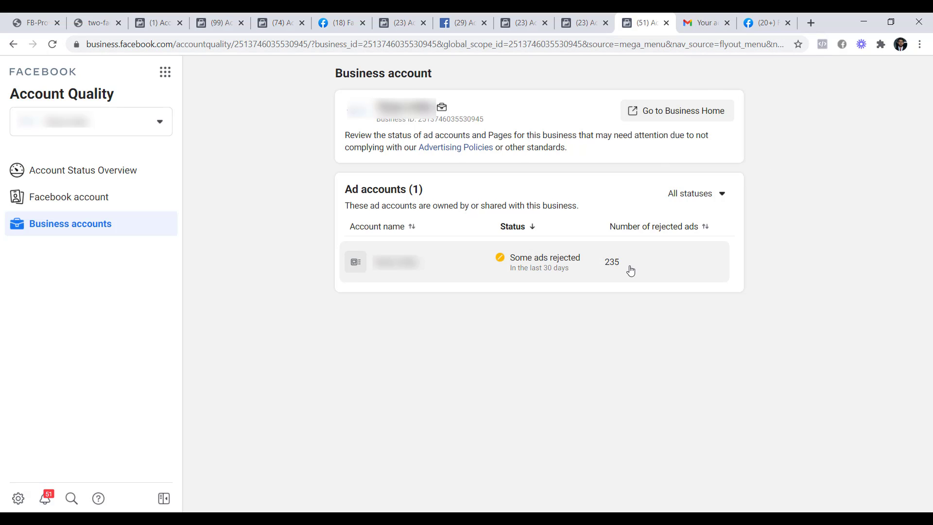
# Switch to the Facebook Ads Team email in Gmail and highlight the sentence about the ad not complying with the Advertising Policies.
pyautogui.click(702, 23)
pyautogui.scroll(-2, 360, 297)
pyautogui.moveTo(364, 283)
pyautogui.mouseDown()
pyautogui.moveTo(652, 285)
pyautogui.moveTo(378, 285)
pyautogui.mouseUp()
pyautogui.click(366, 282)
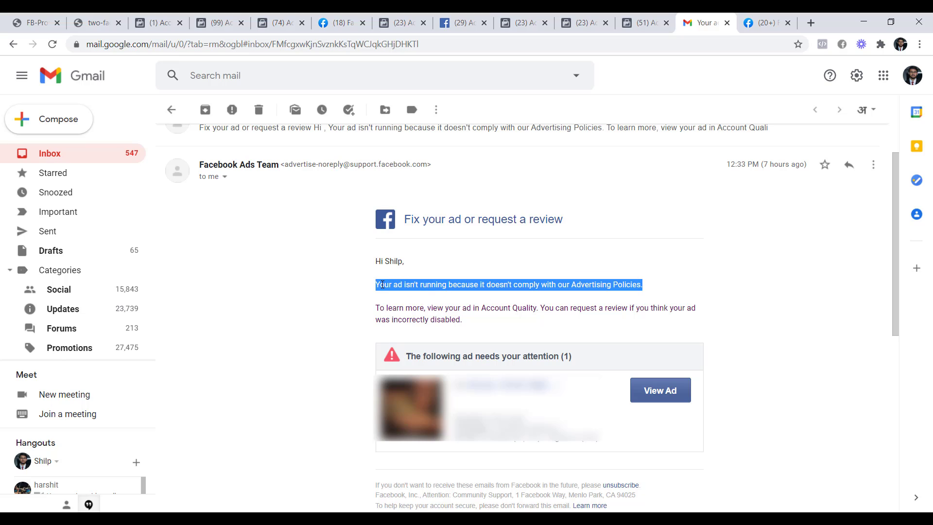
pyautogui.click(322, 294)
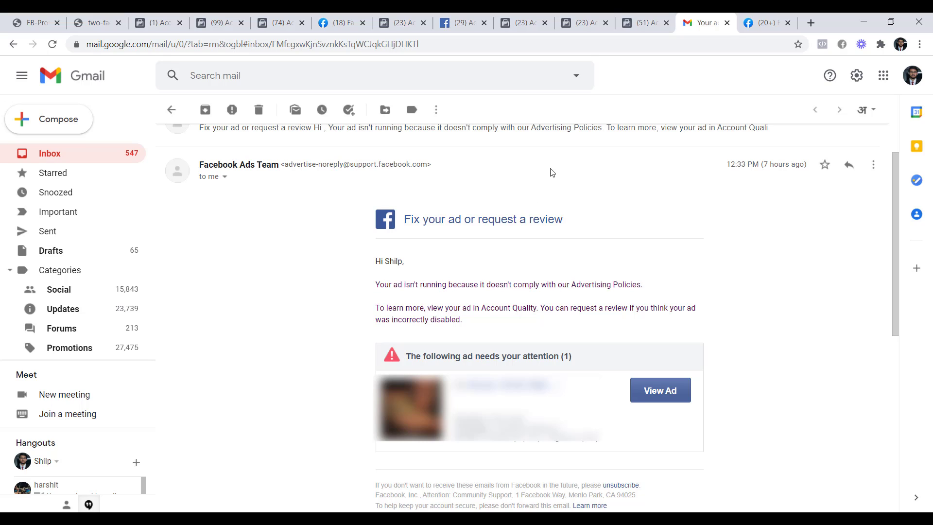
# Revisit the business account page, then switch to the ad account disabled on 8 Sep 2020 and highlight its permanently disabled heading.
pyautogui.click(646, 26)
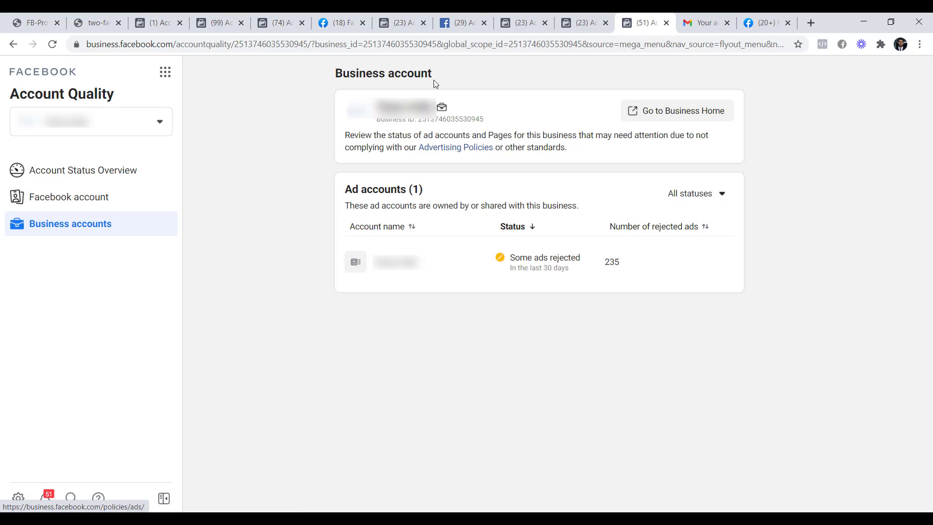
pyautogui.click(411, 23)
pyautogui.moveTo(389, 114); pyautogui.dragTo(251, 115)
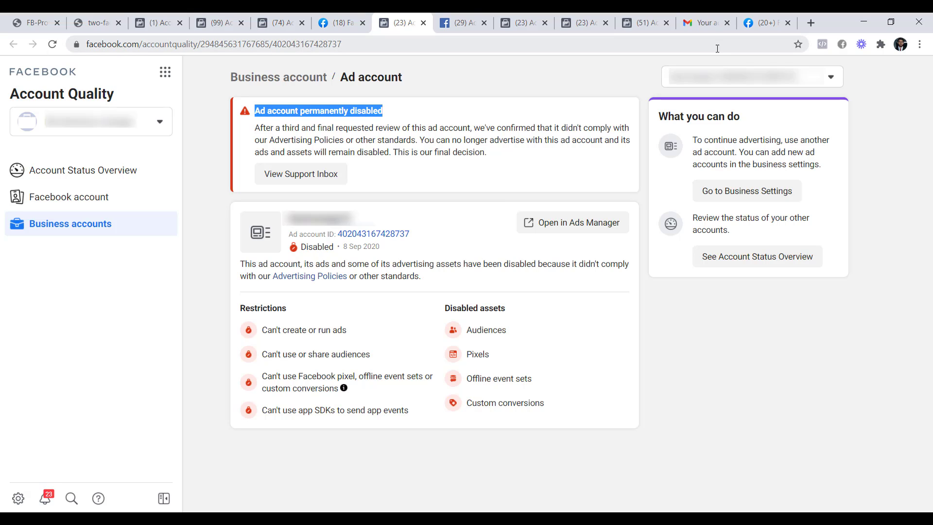
# In the Facebook feed, start reporting the sponsored Instamojo ad, select Misleading or scam as the reason, and close the report dialog without submitting.
pyautogui.click(762, 25)
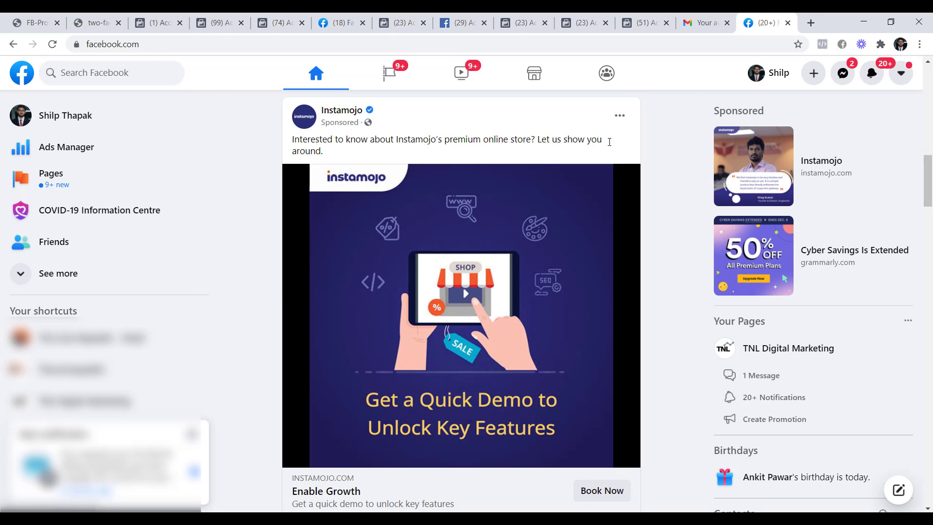
pyautogui.click(621, 117)
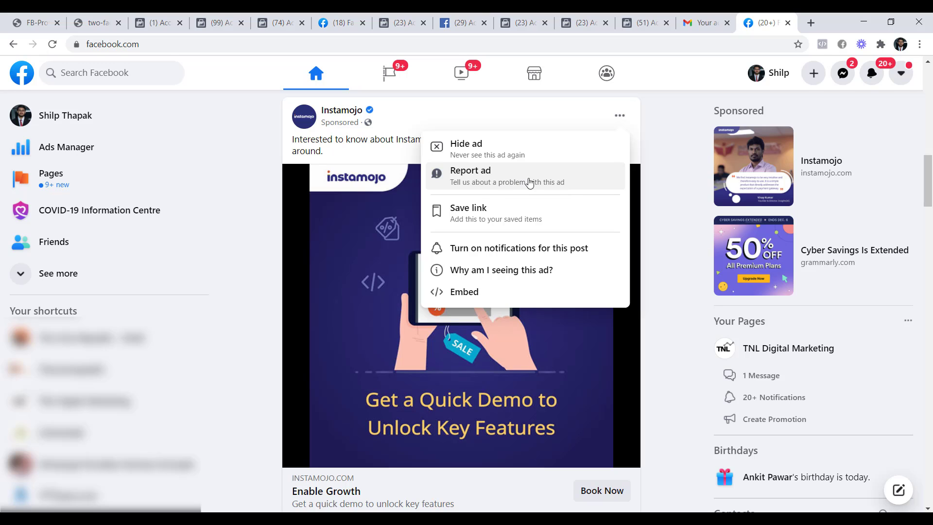
pyautogui.click(544, 180)
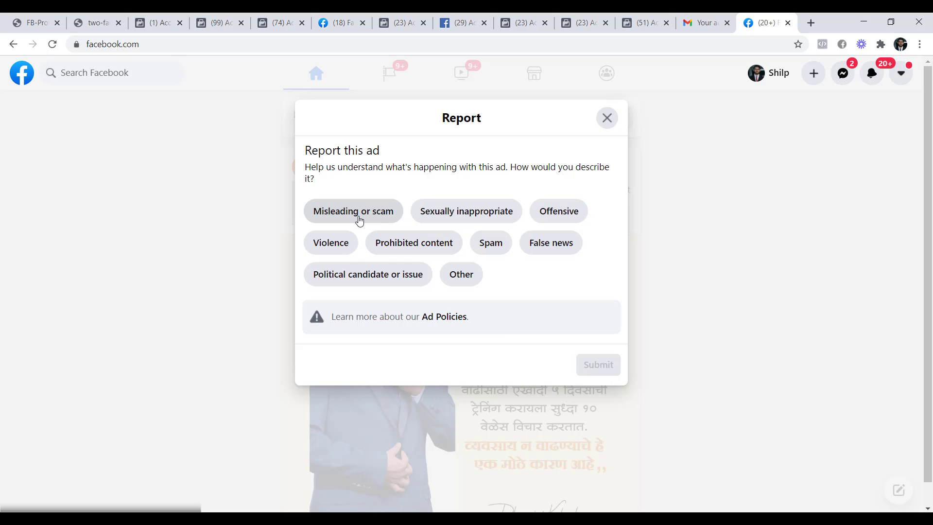
pyautogui.click(366, 222)
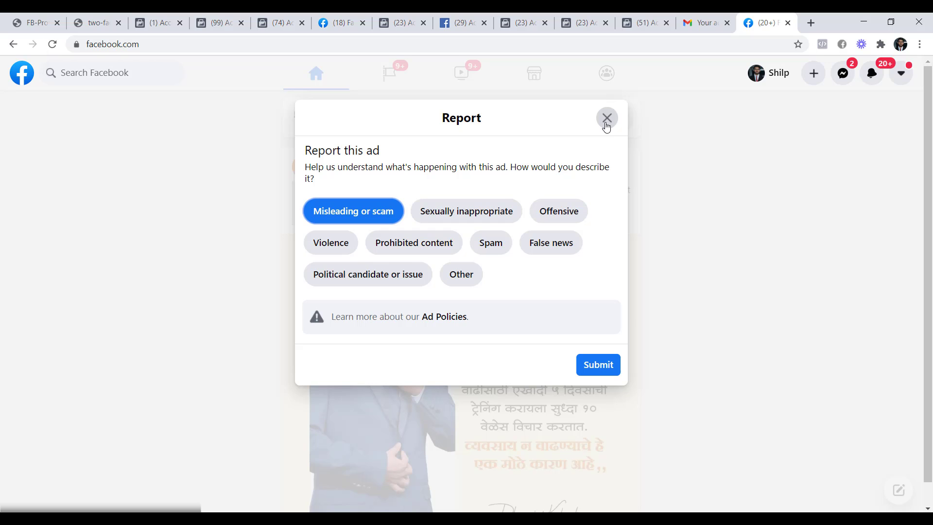
pyautogui.click(607, 122)
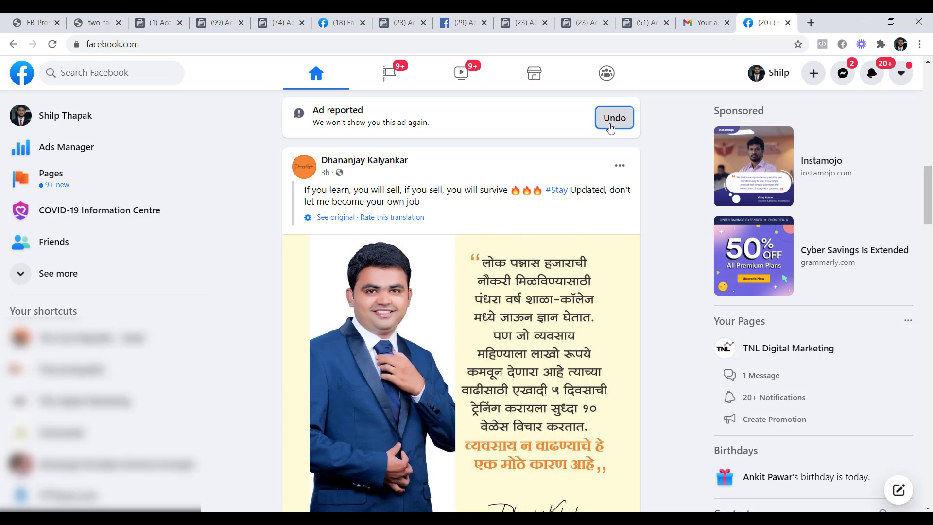